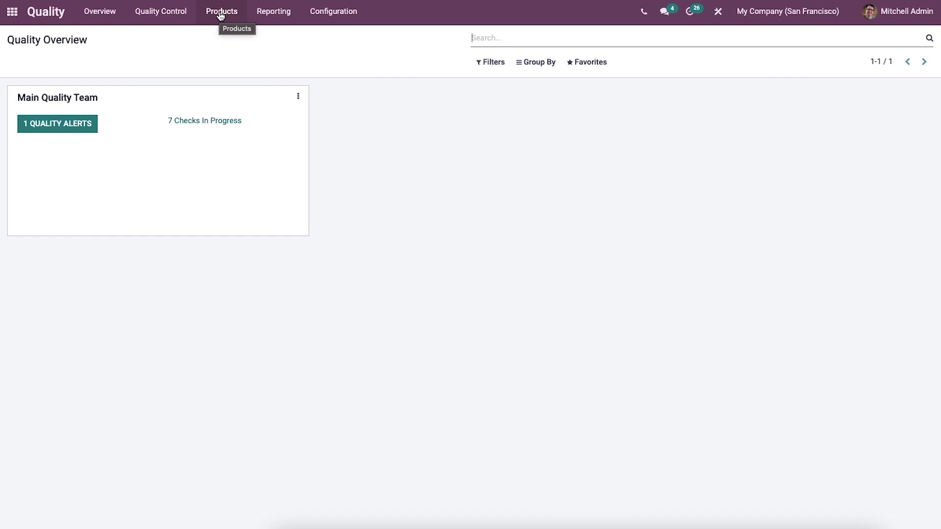
Step: Show all 94 products in list view, briefly checking optional columns, Filters and Group By
click(221, 16)
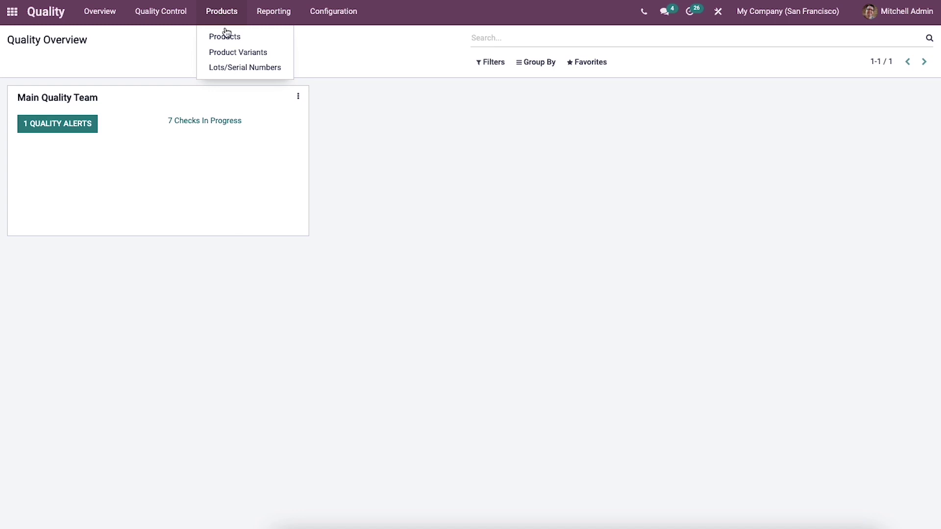
click(234, 37)
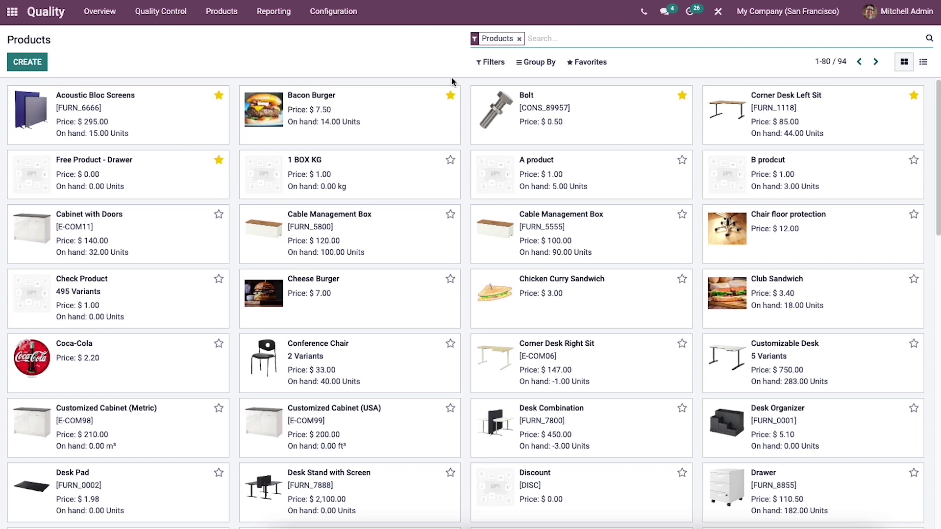
click(923, 63)
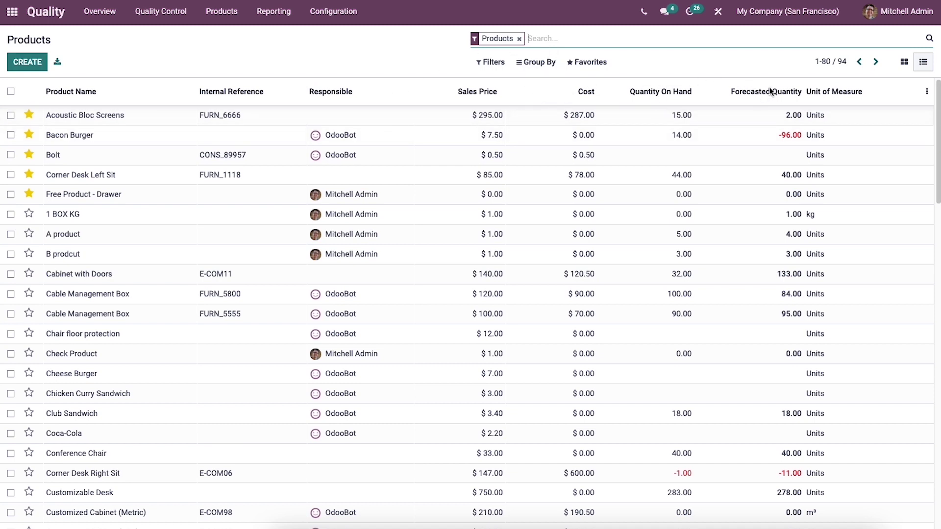
click(928, 93)
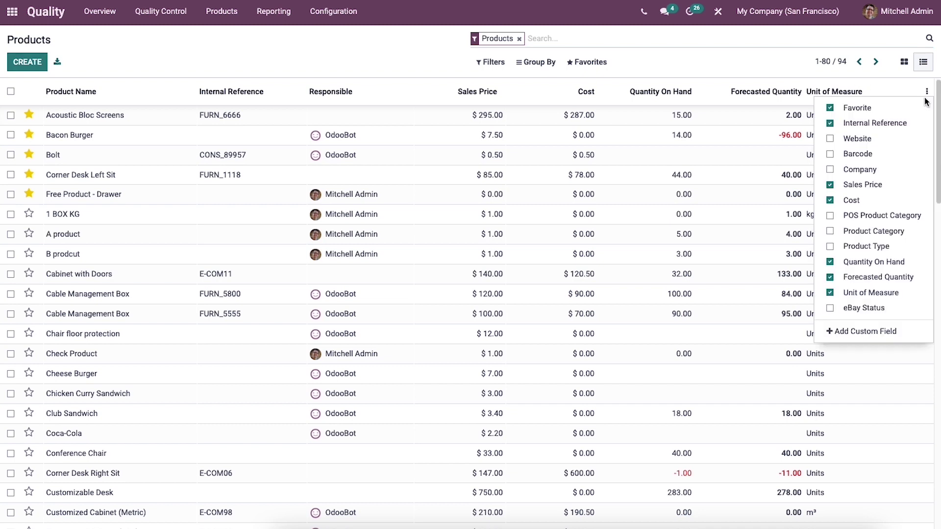
click(739, 77)
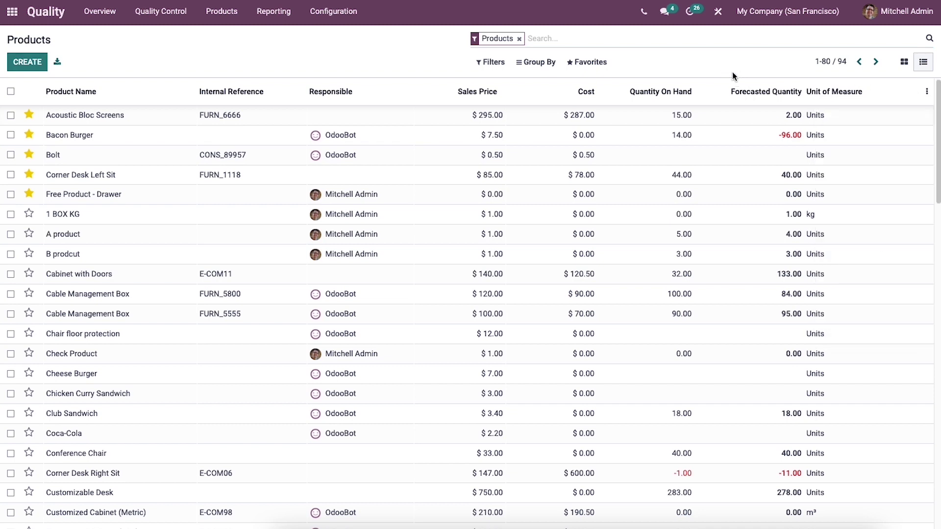
click(493, 65)
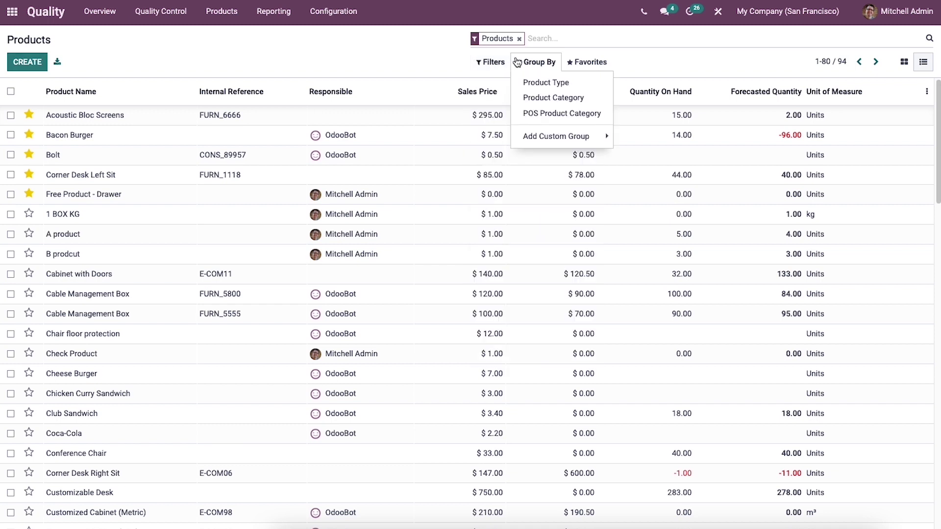
click(317, 72)
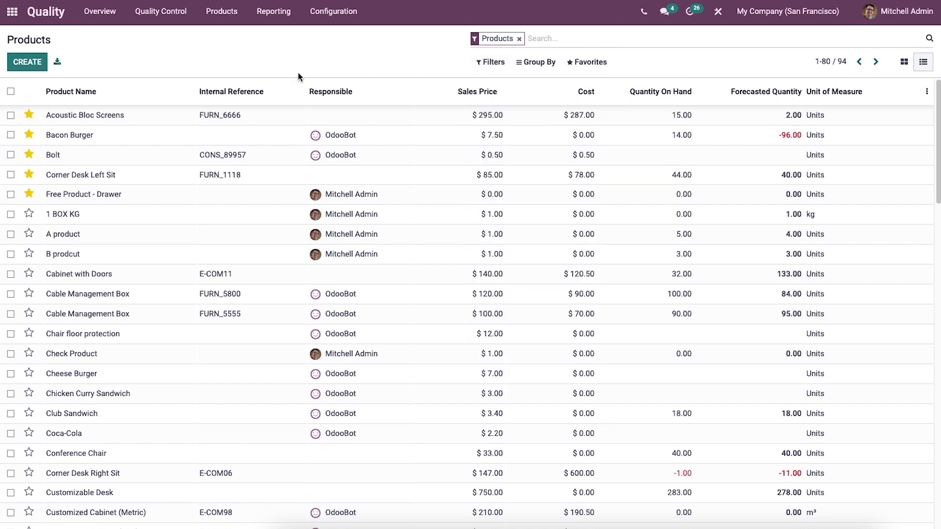
Step: Create a new product and enter 'Burger' as its Product Name
click(27, 62)
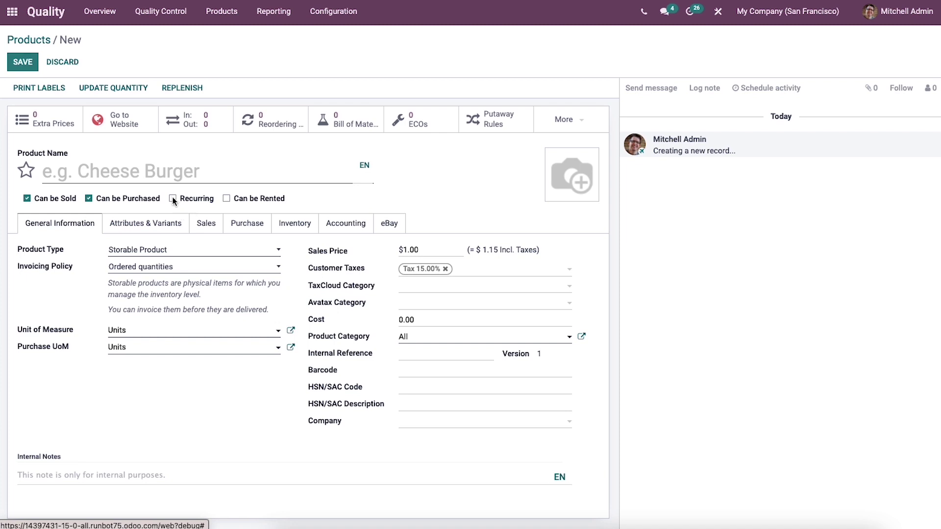
click(154, 167)
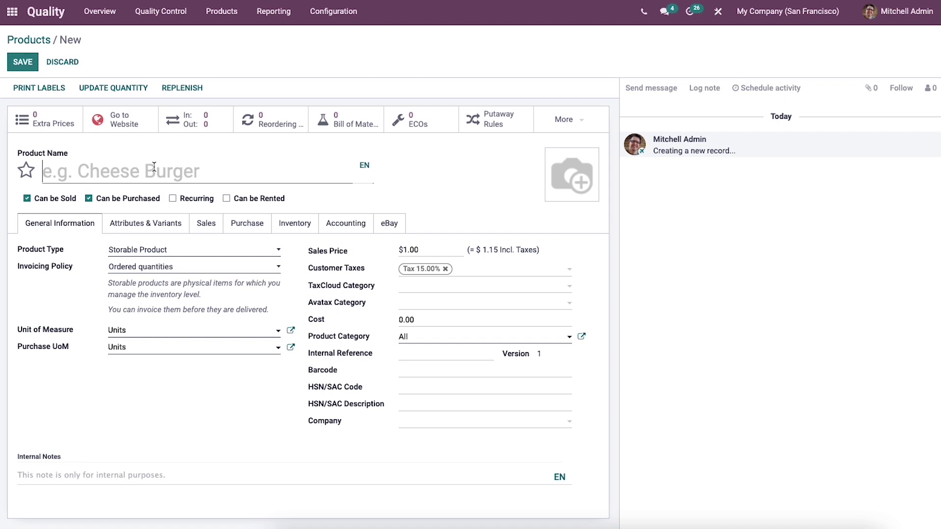
text(b)
key(BackSpace)
text(B)
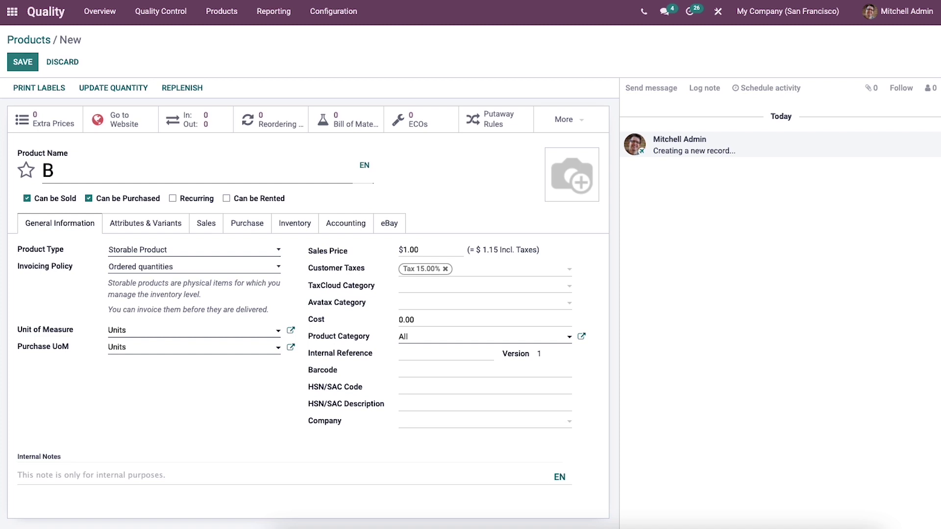
text(urger)
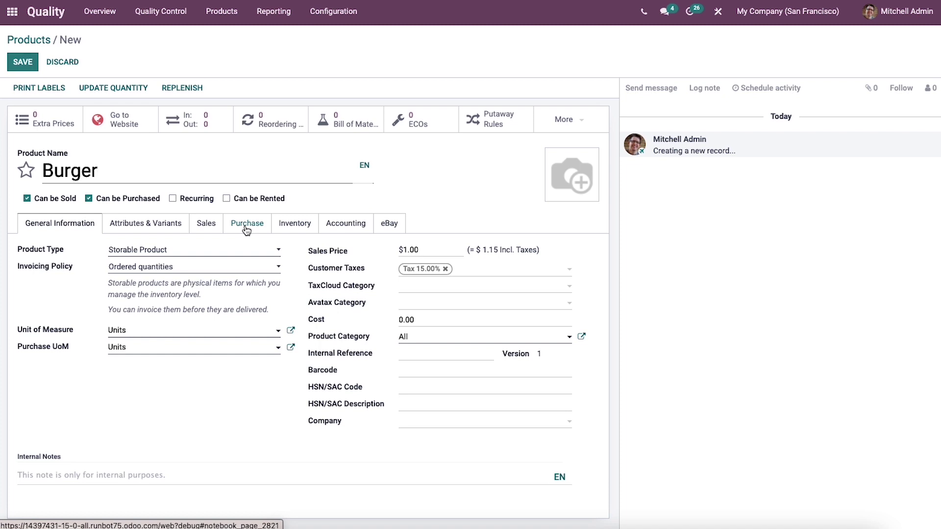
click(227, 198)
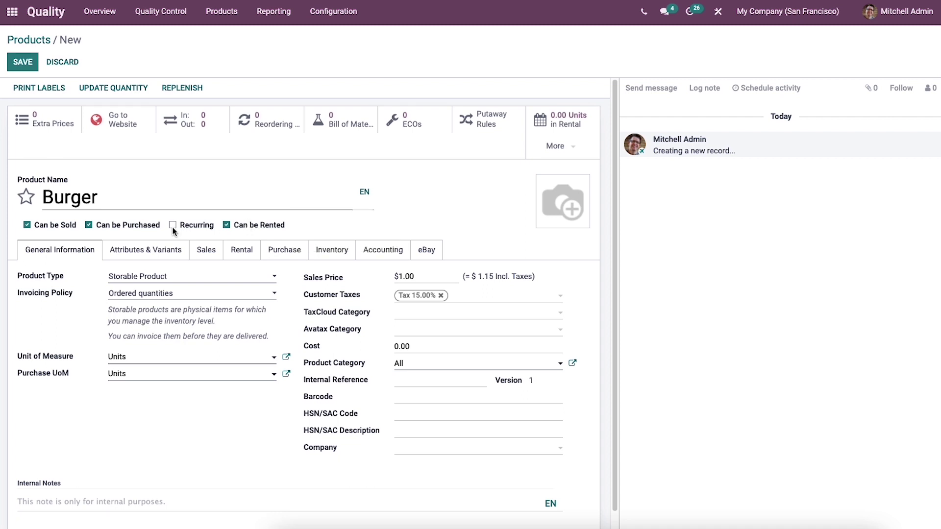
click(226, 225)
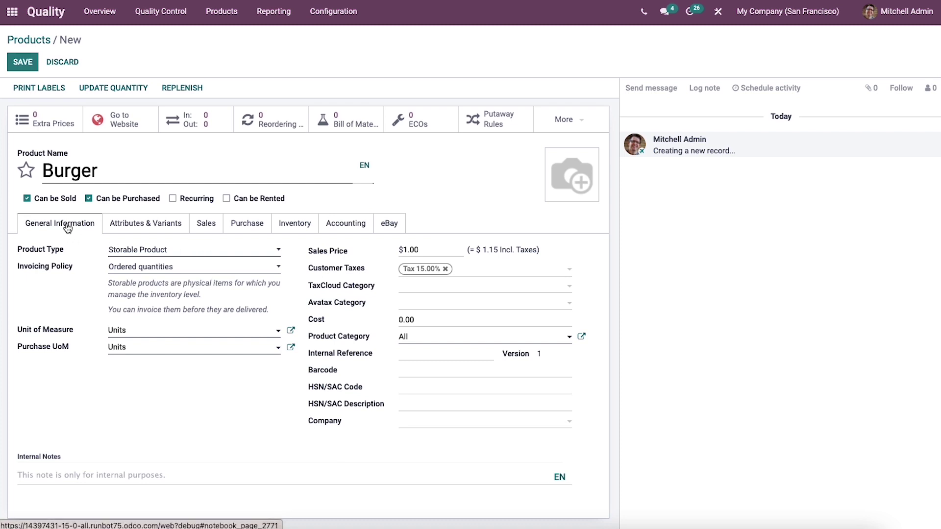
click(153, 252)
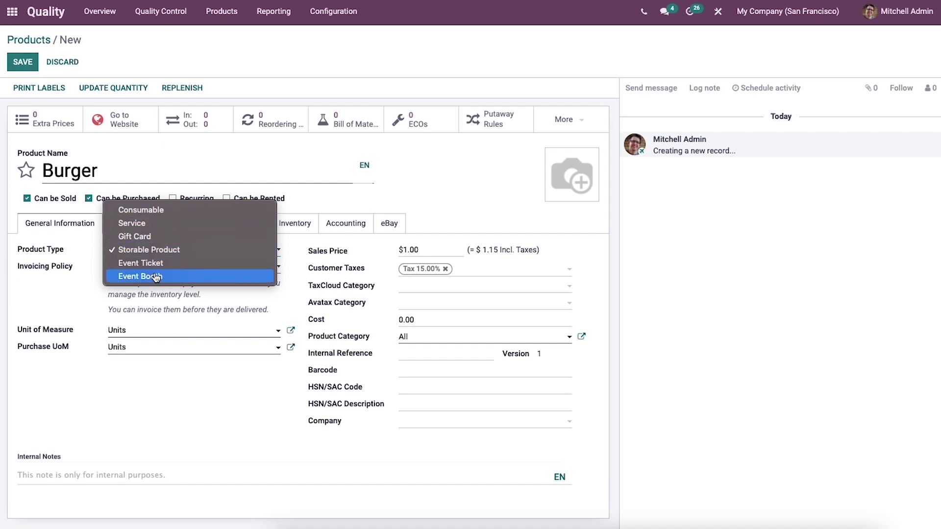
click(85, 252)
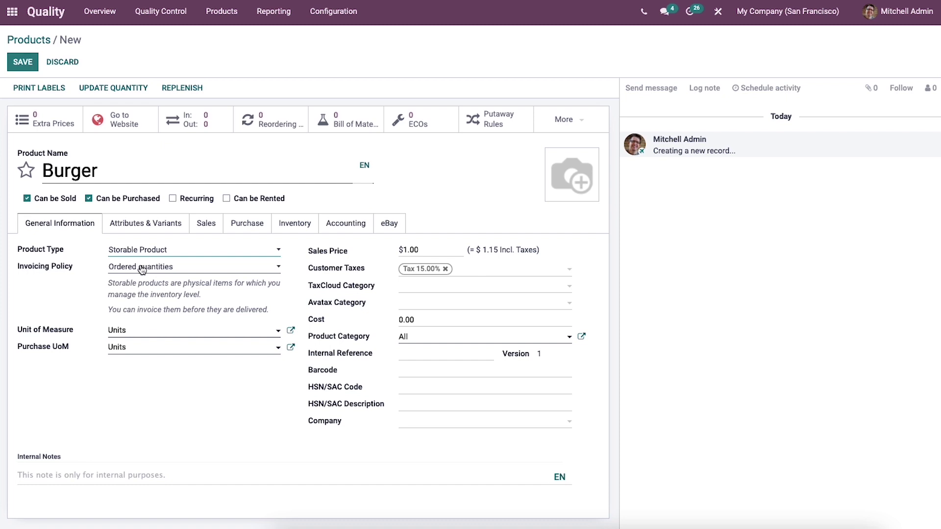
click(142, 267)
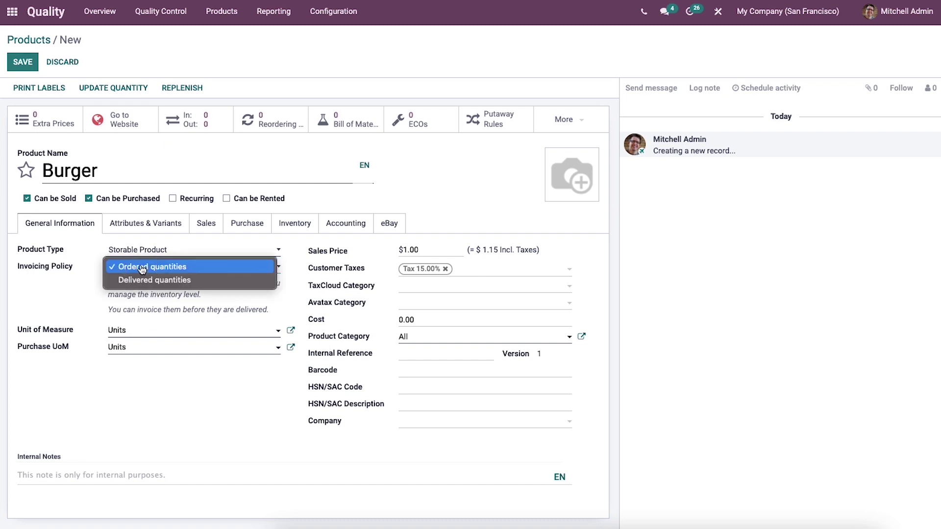
click(90, 277)
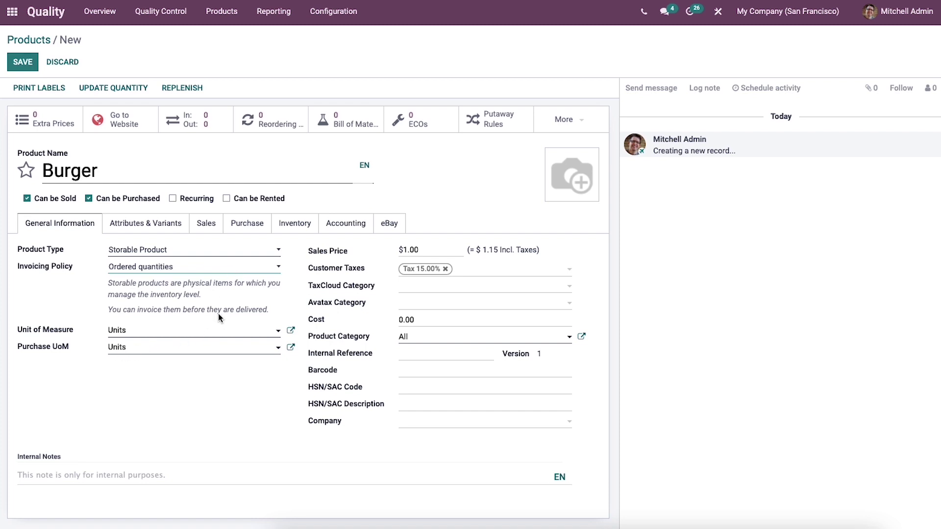
Step: Add an attribute line to Burger with attribute Brand and value Dominos
mouse_move(337, 251)
click(166, 226)
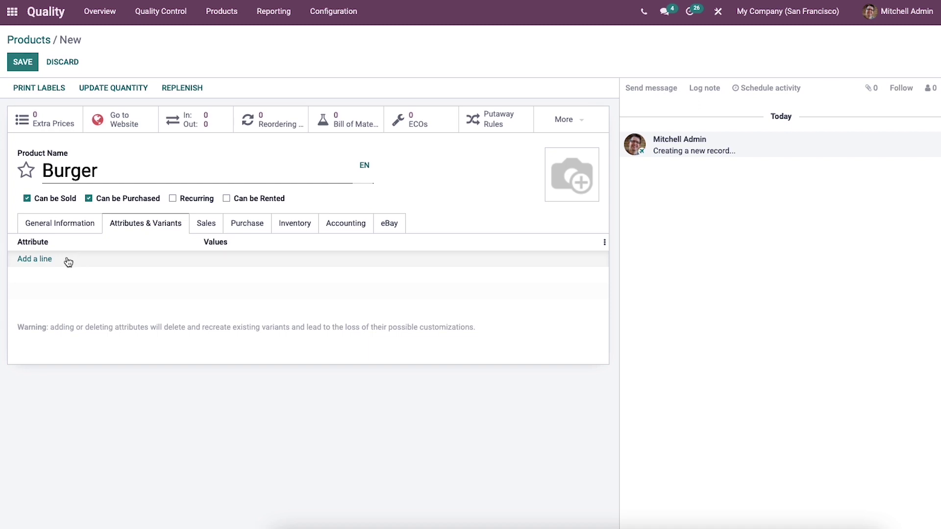
click(39, 260)
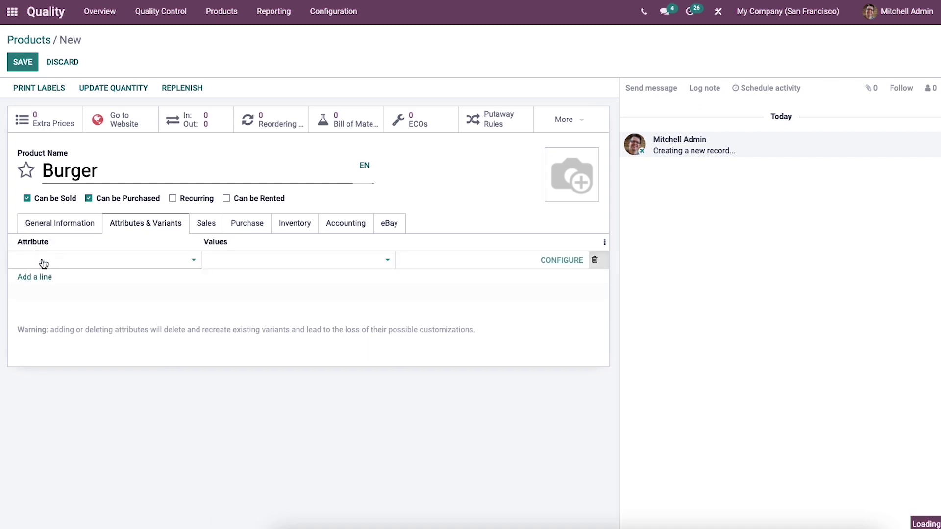
click(51, 265)
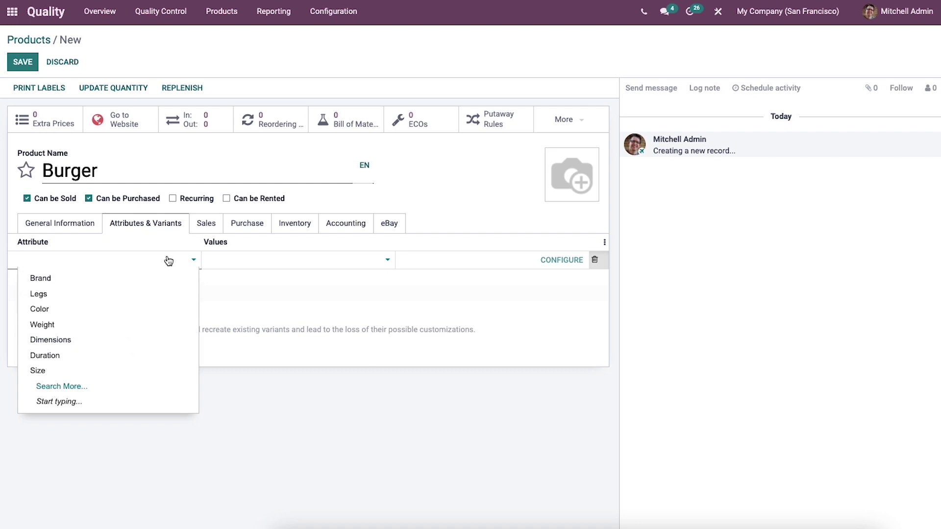
text(br)
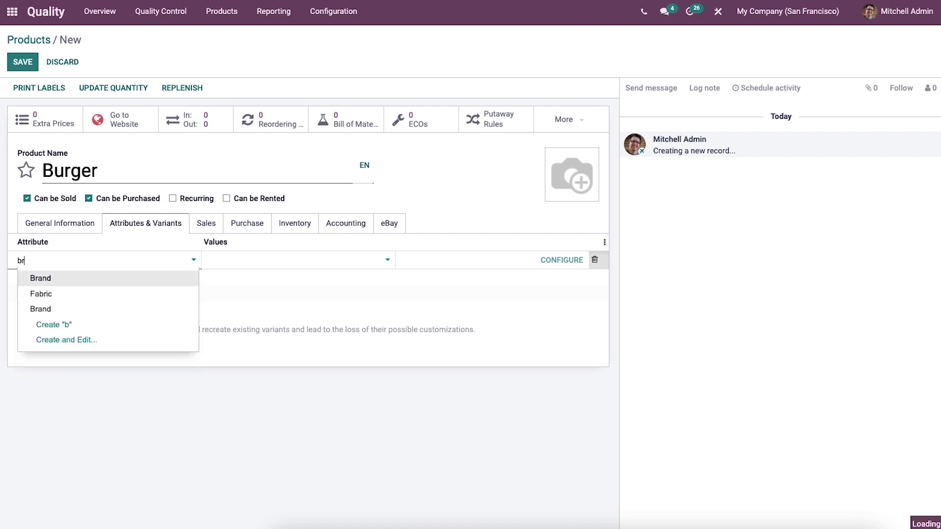
click(152, 307)
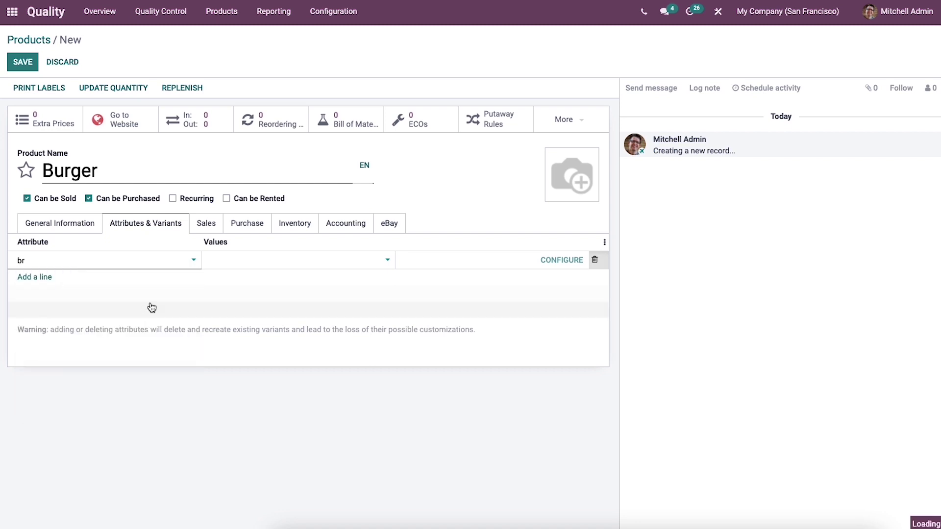
click(236, 261)
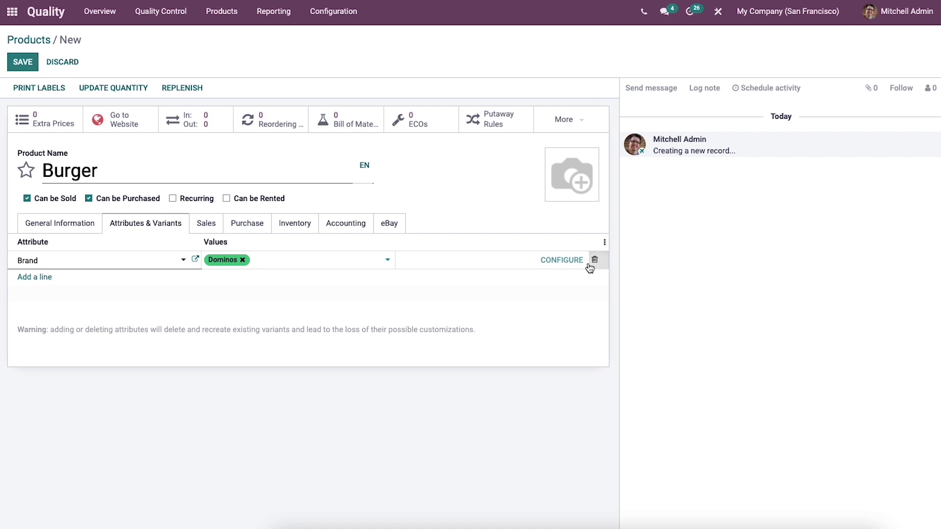
click(536, 273)
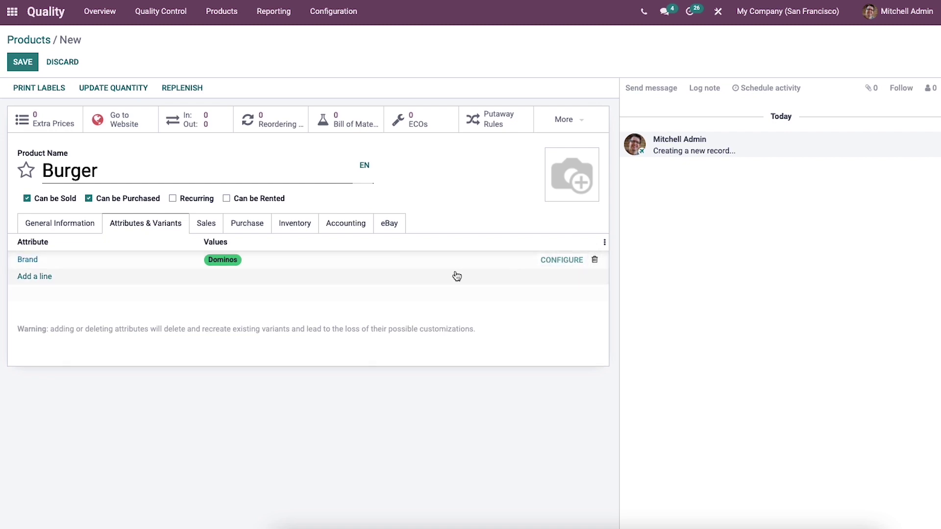
click(213, 225)
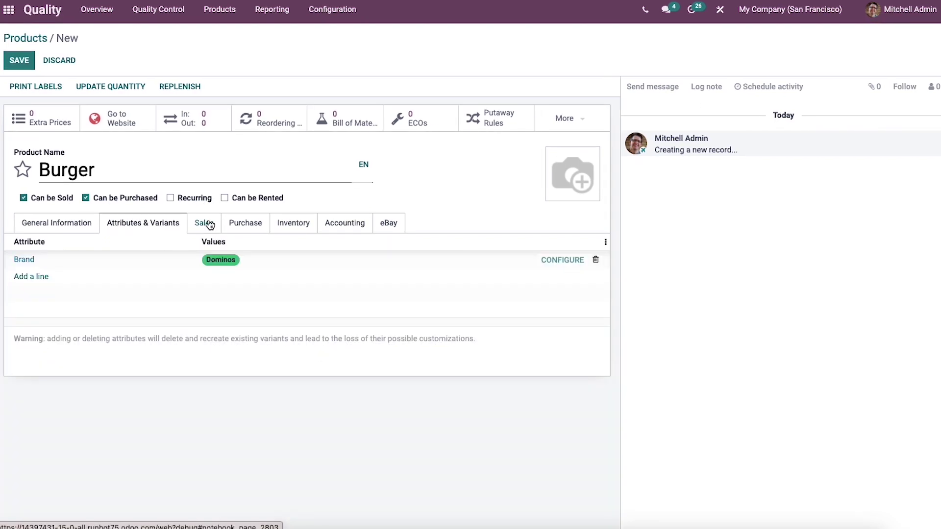
Step: Tick Available in POS on Burger's Sales tab, leaving the POS category empty
click(210, 224)
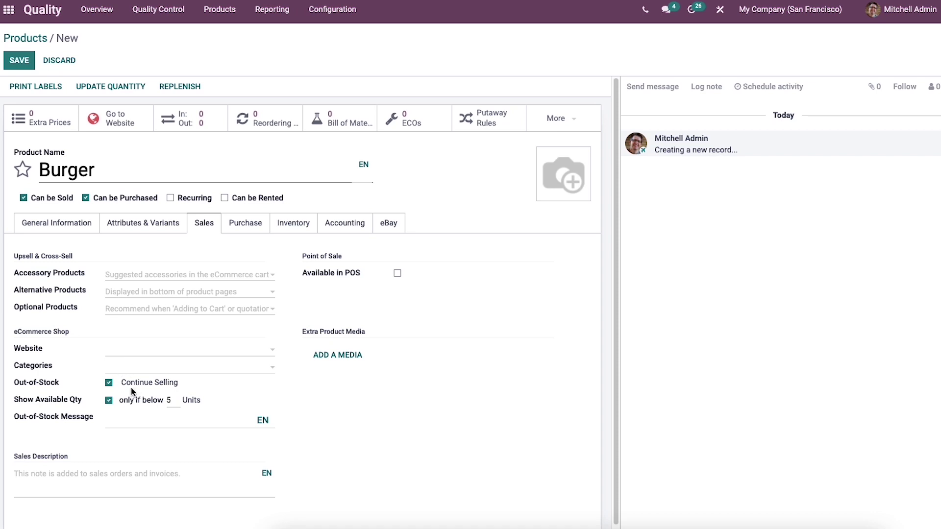
click(142, 422)
click(401, 275)
click(397, 273)
click(419, 308)
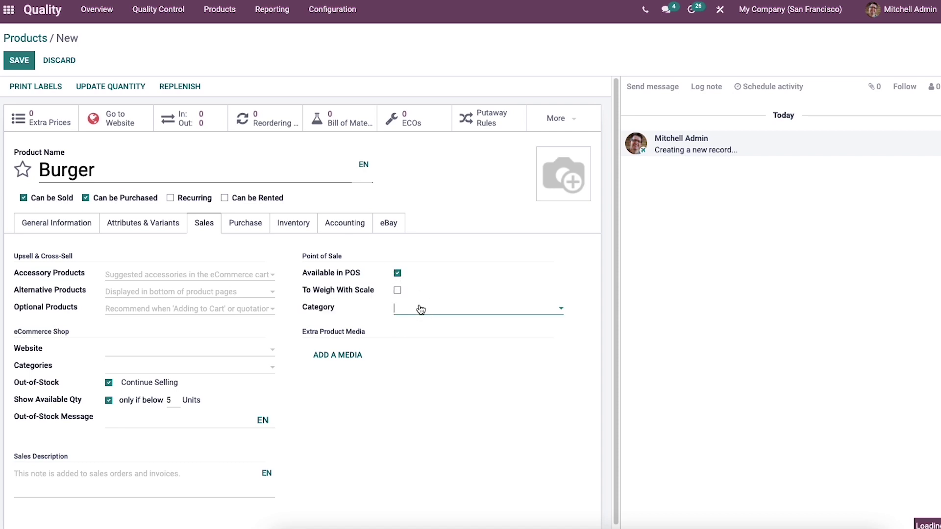
click(427, 280)
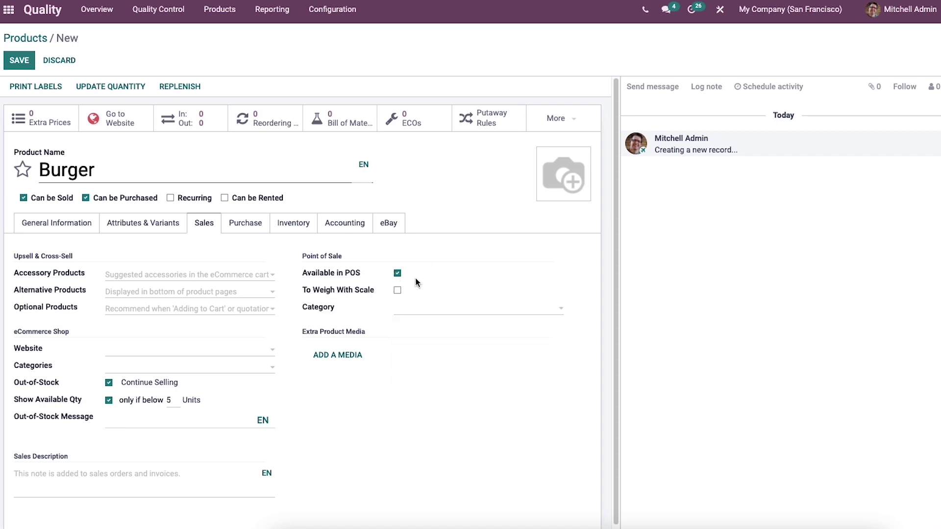
click(347, 362)
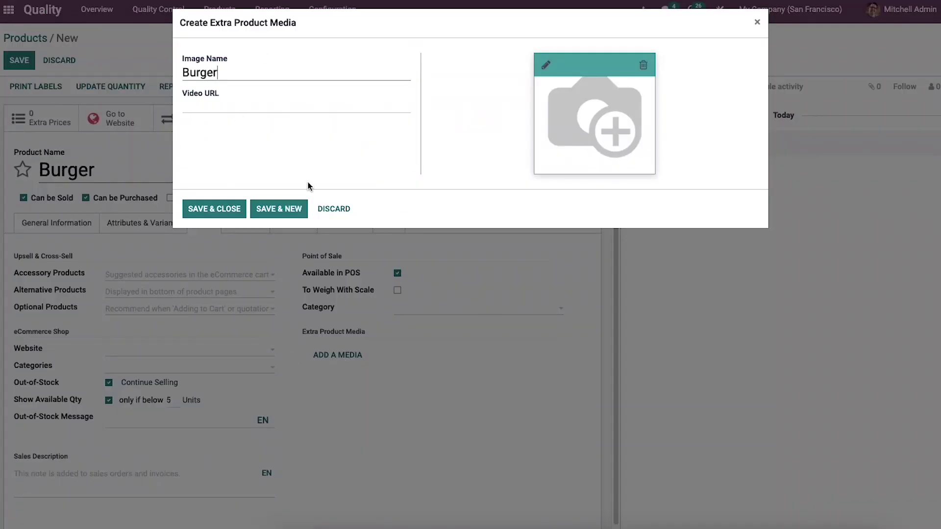
click(214, 104)
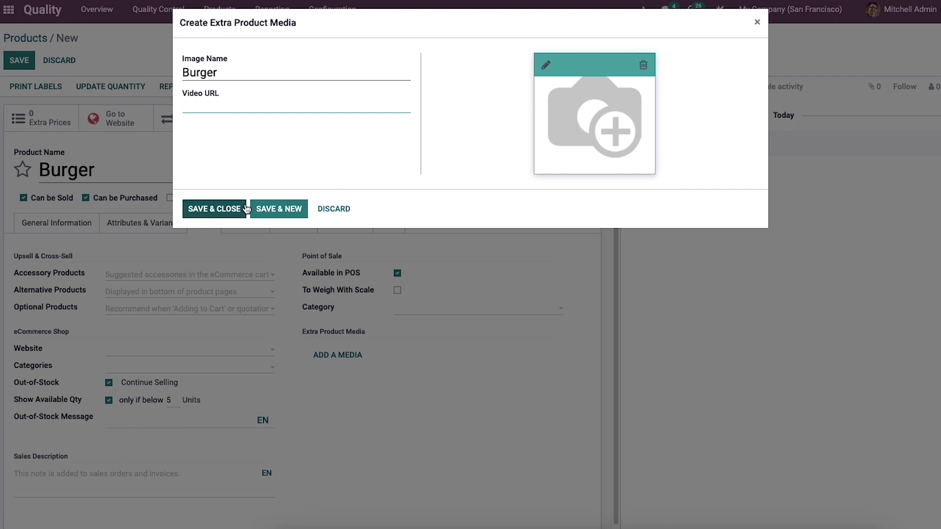
click(331, 210)
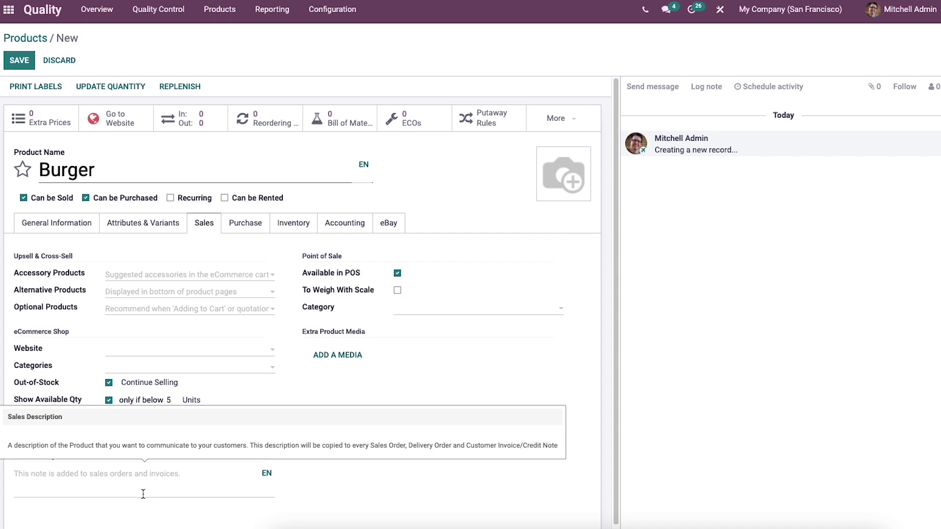
Step: Show Burger's Purchase tab: no vendors, 15.00% tax, billing on received quantities
click(244, 227)
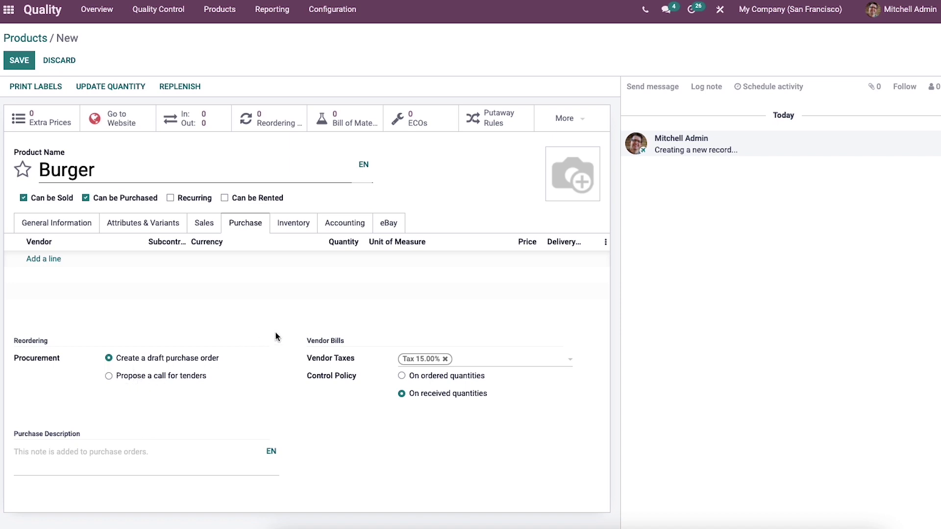
Step: Review Burger's Inventory tab: Buy route, No Tracking and no packaging lines
mouse_move(317, 354)
click(121, 459)
click(273, 231)
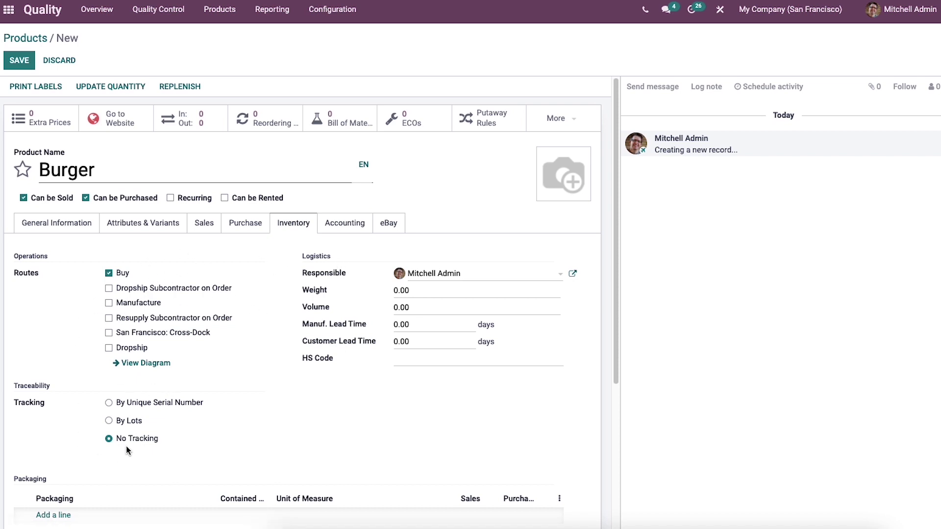
scroll(127, 448, down, 1)
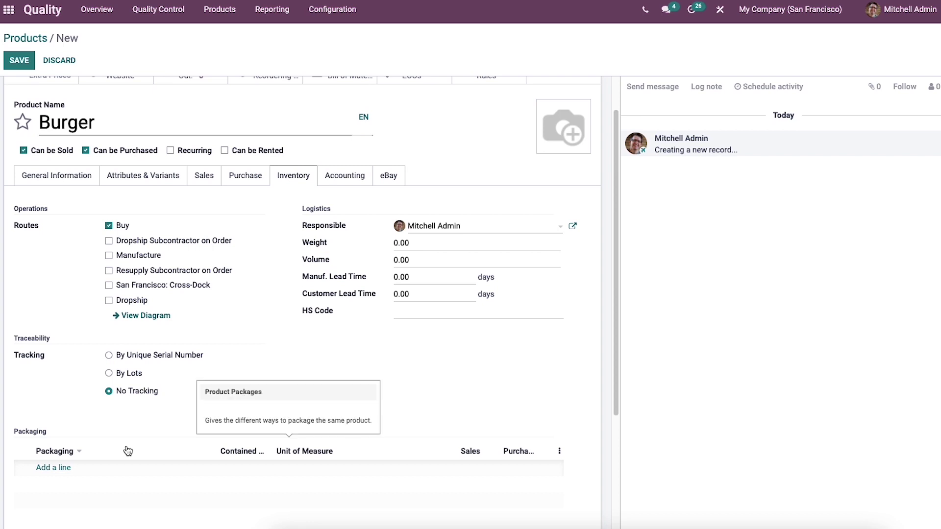
scroll(128, 451, down, 1)
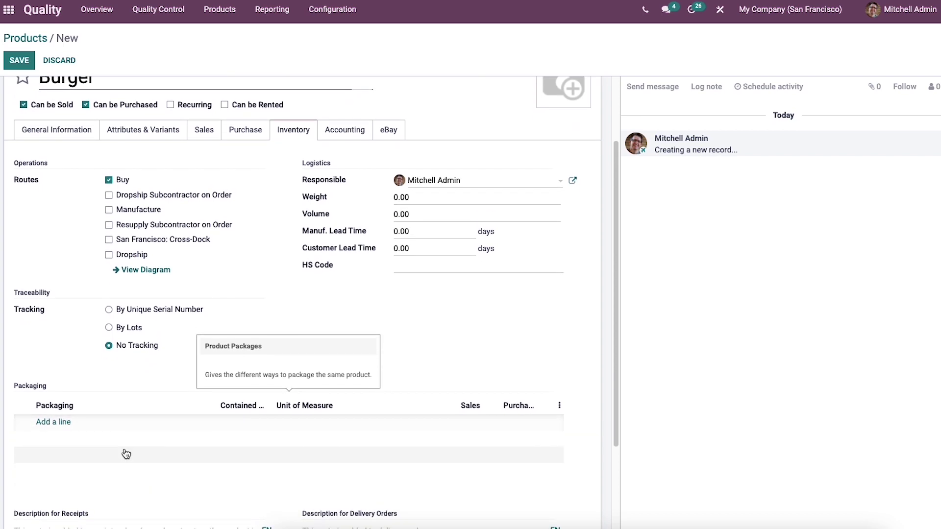
scroll(130, 453, up, 2)
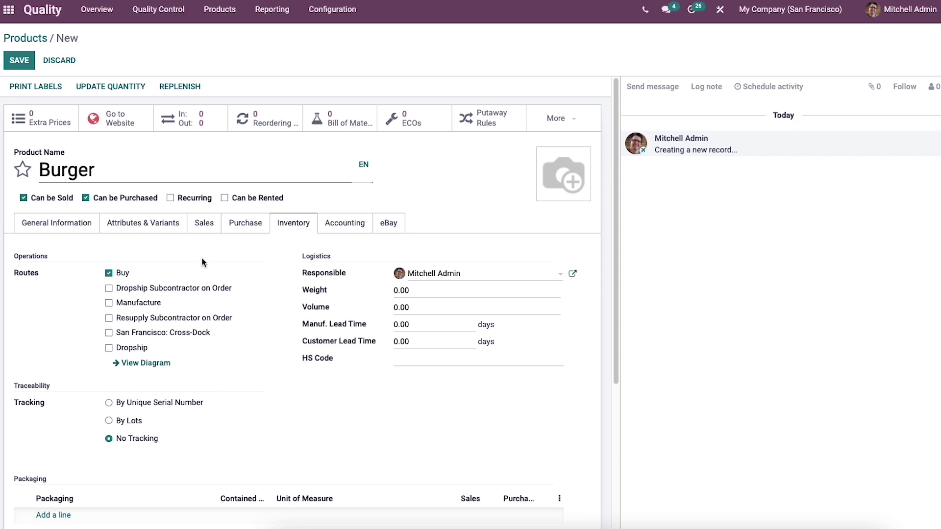
mouse_move(330, 274)
scroll(189, 378, down, 1)
scroll(189, 377, down, 1)
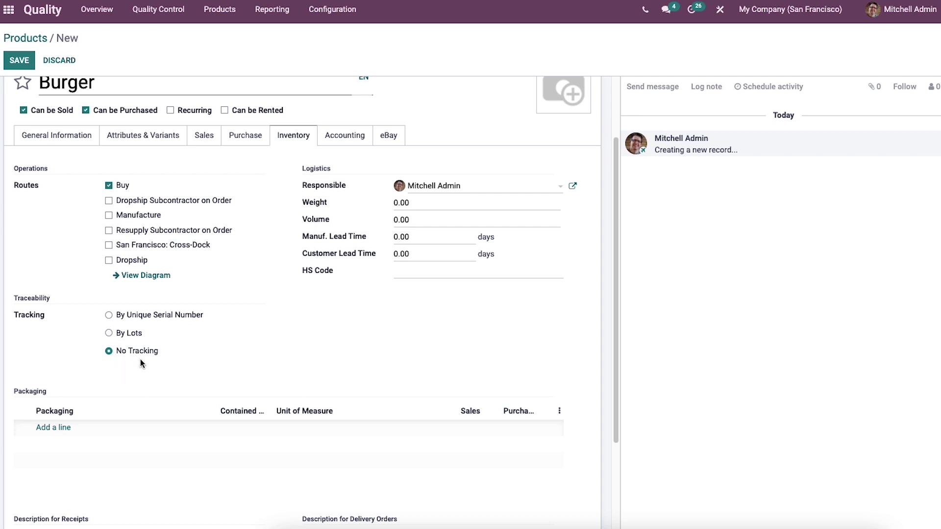
scroll(160, 355, down, 5)
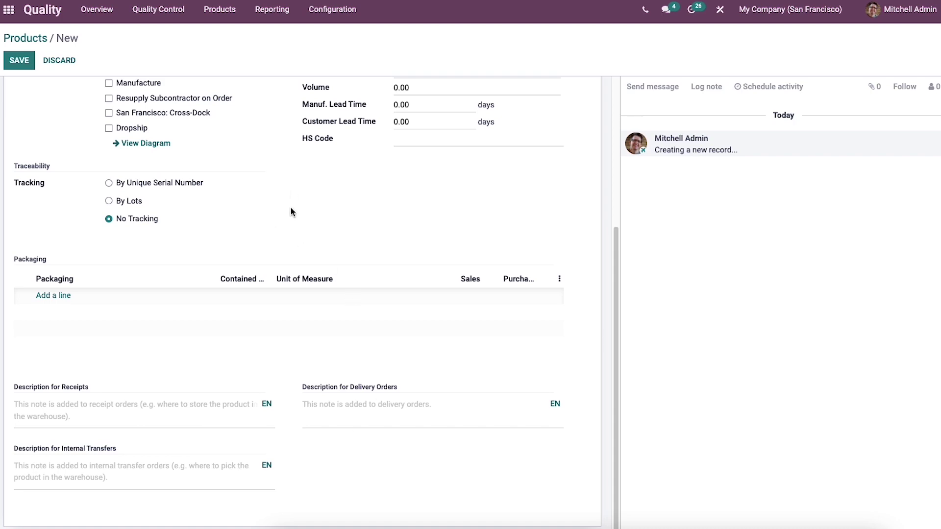
scroll(290, 210, up, 8)
Step: Tick Sell on eBay for Burger, revealing Unlisted status, Auction listing and 7 Days duration
click(347, 225)
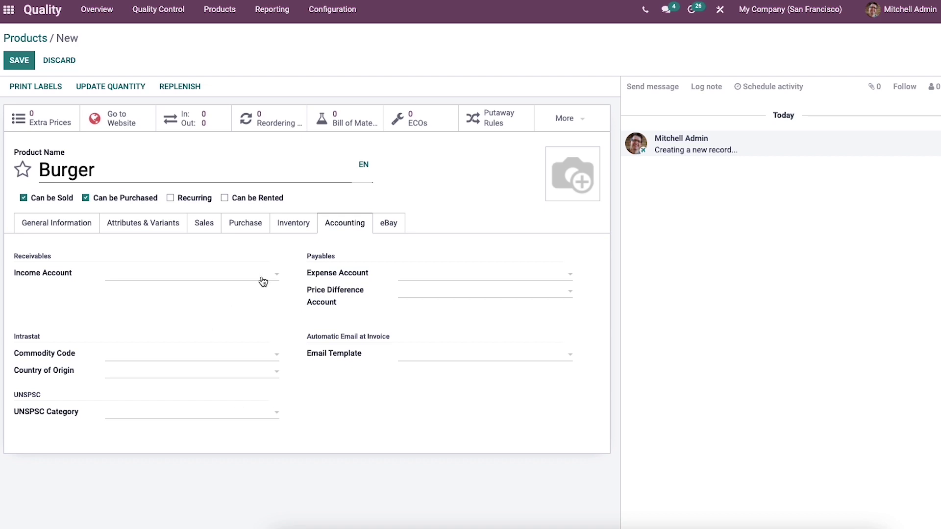
click(387, 221)
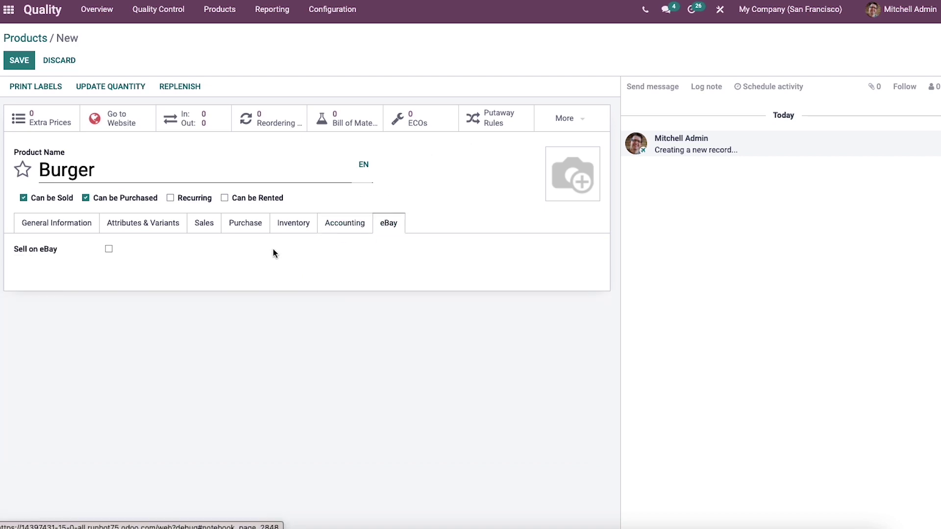
click(109, 250)
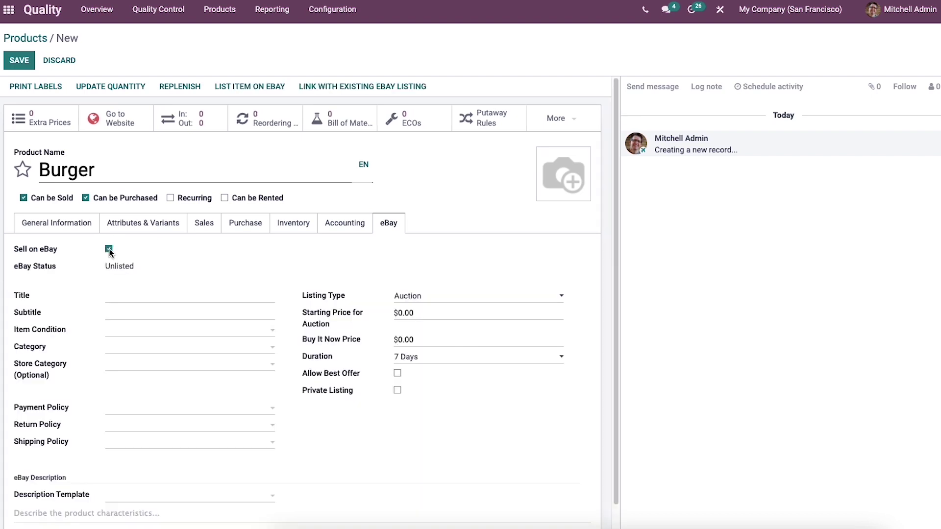
click(109, 249)
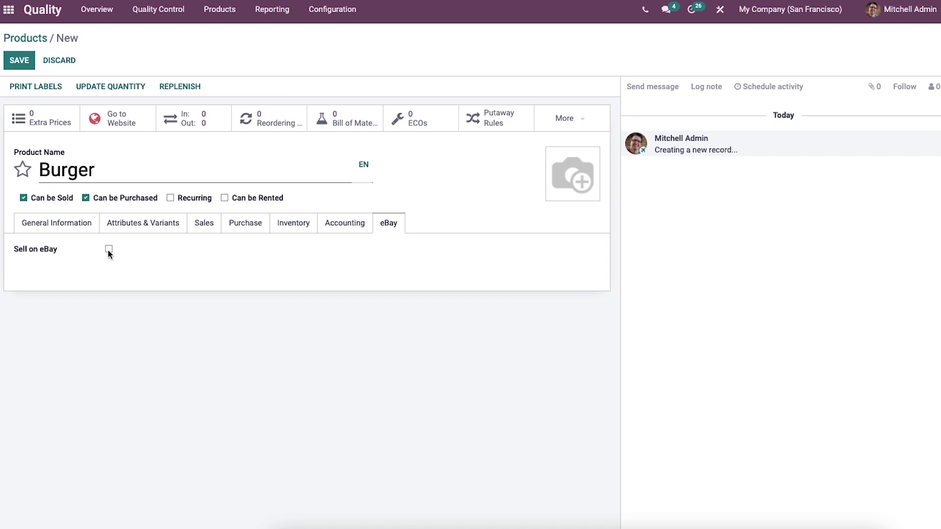
click(109, 249)
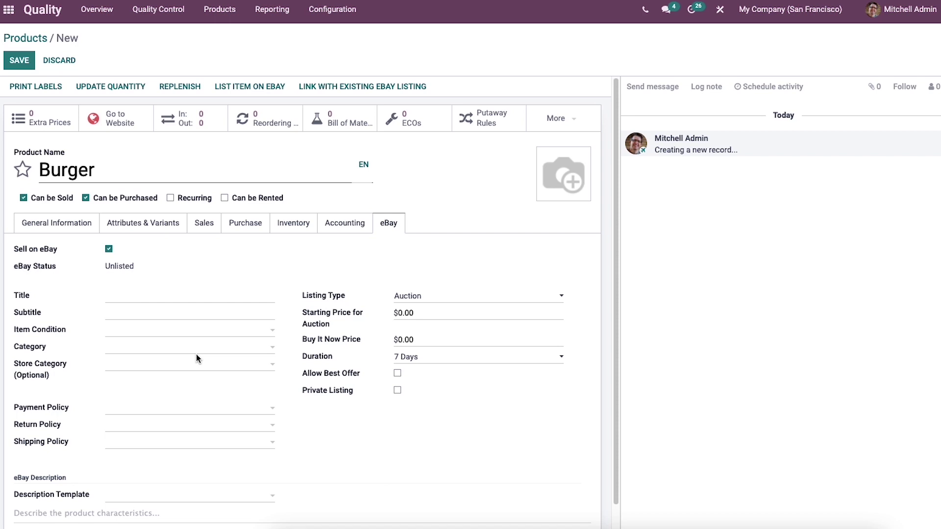
scroll(196, 354, down, 1)
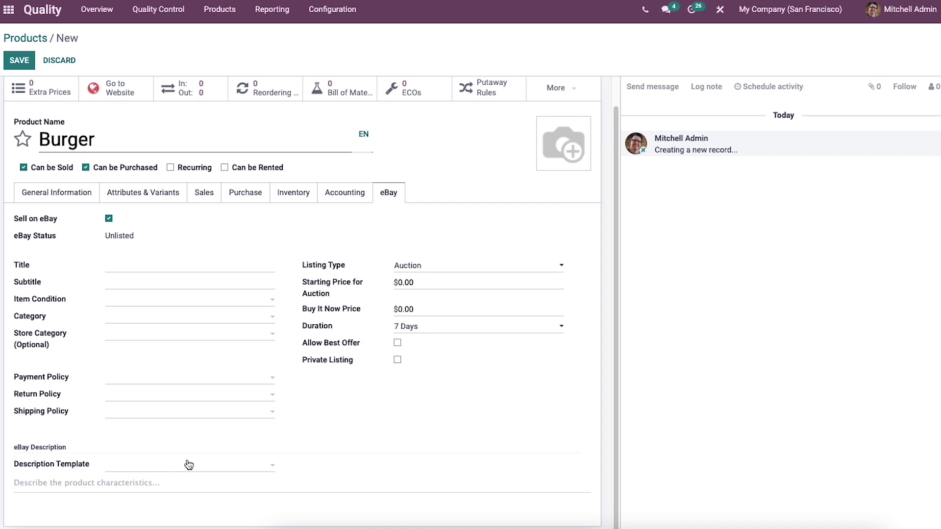
click(124, 484)
click(145, 472)
click(85, 472)
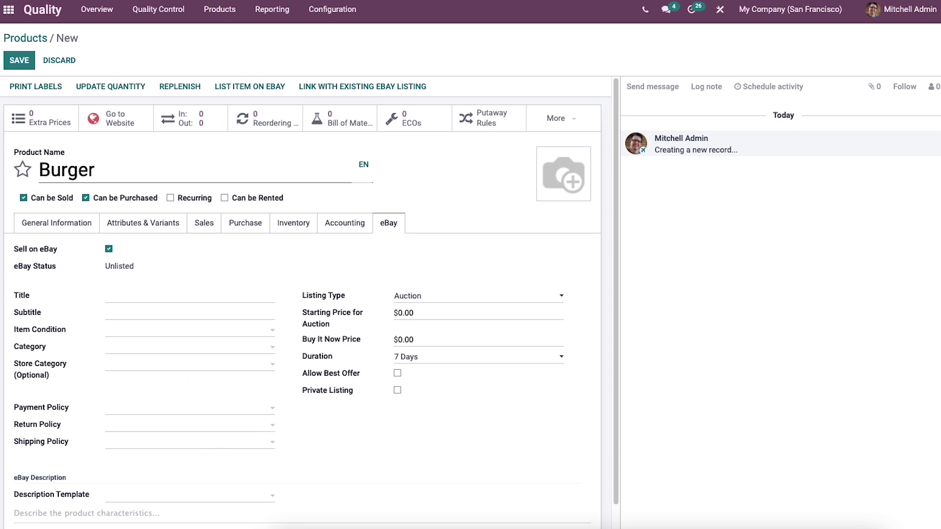
Step: Save Burger and print its labels using the default label layout
click(12, 63)
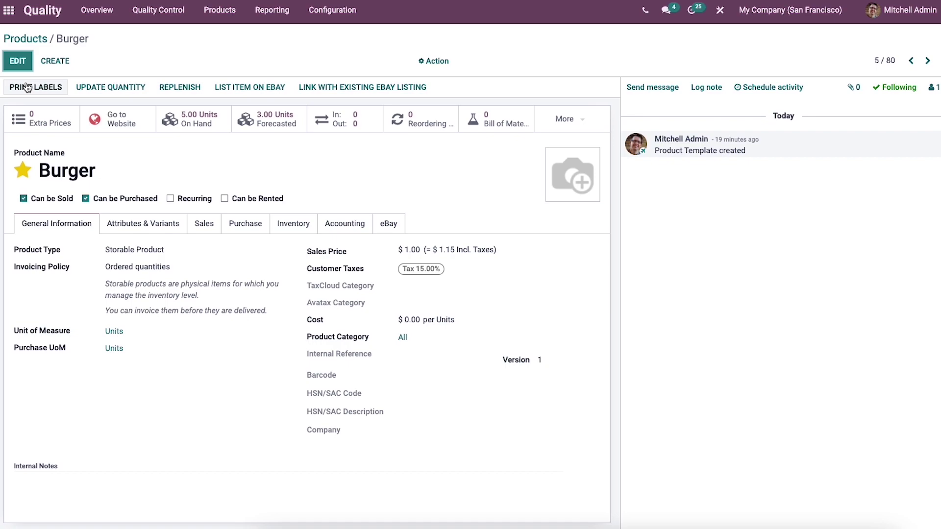
click(26, 87)
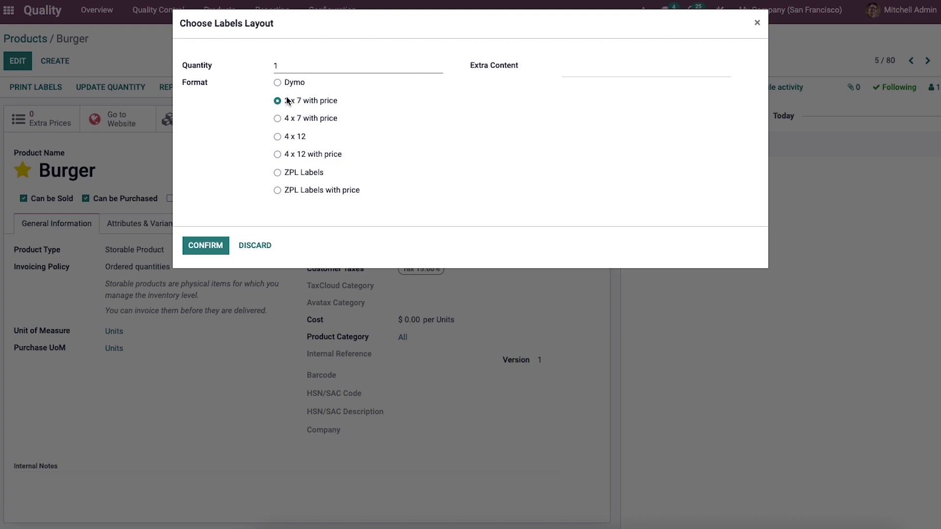
click(227, 247)
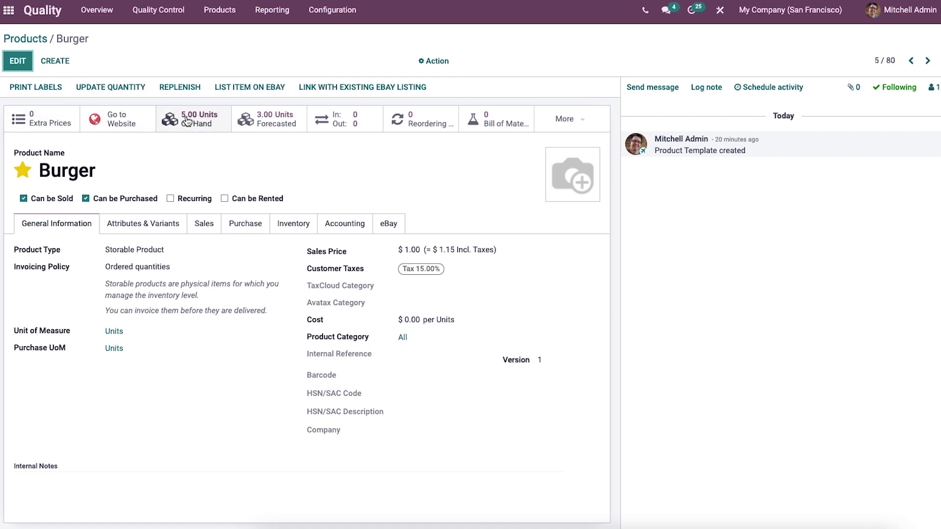
click(568, 123)
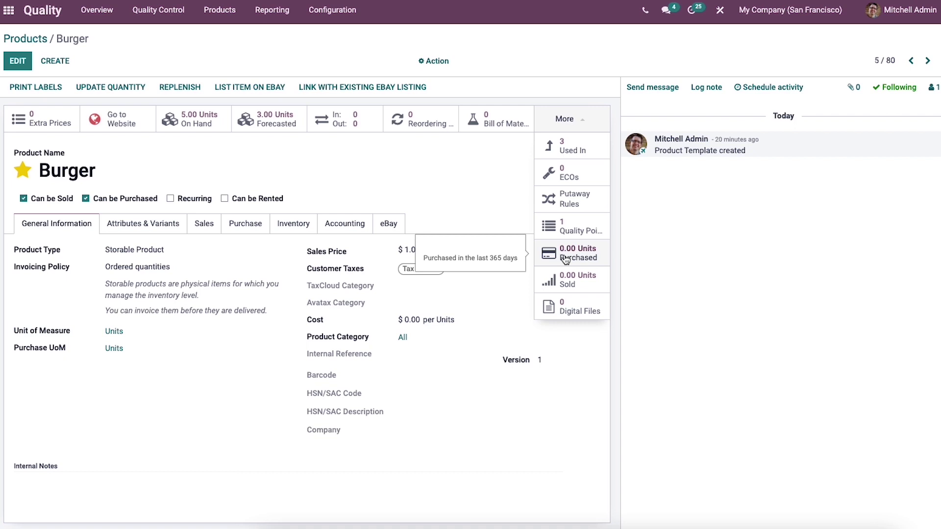
click(230, 197)
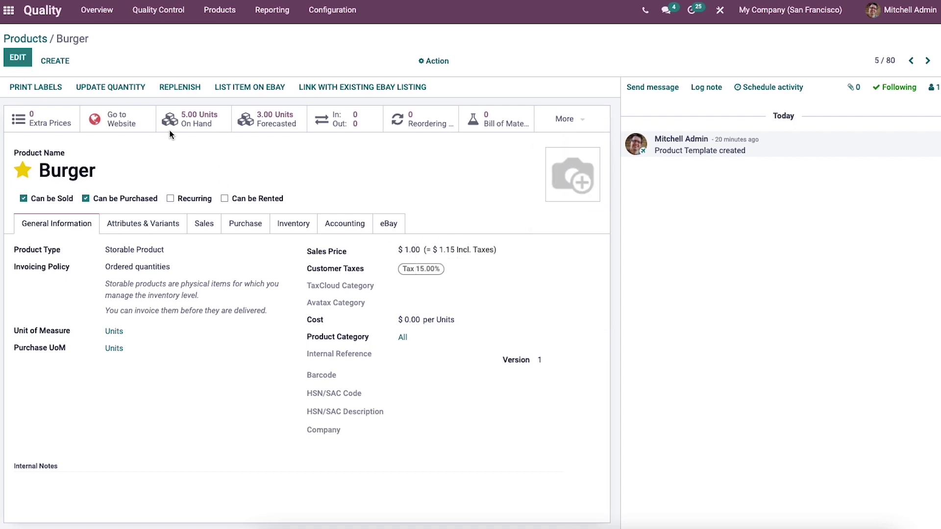
click(121, 91)
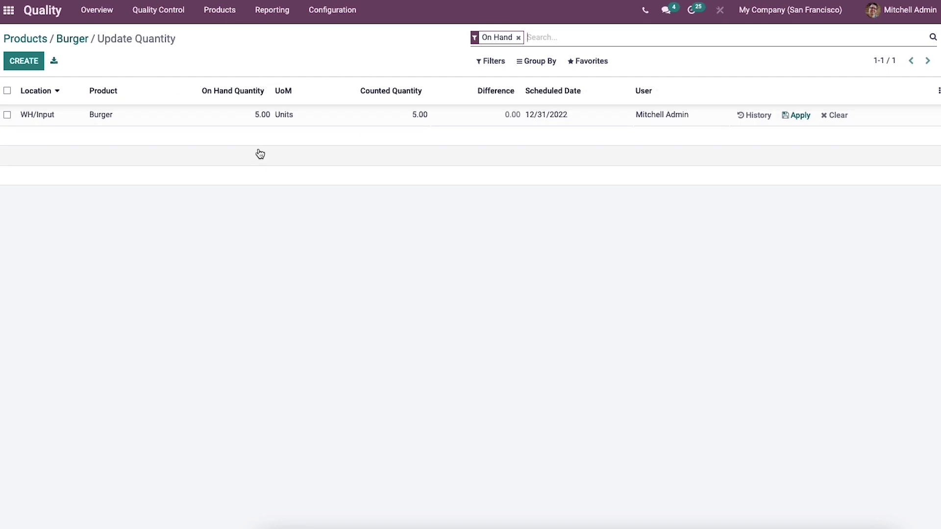
click(23, 63)
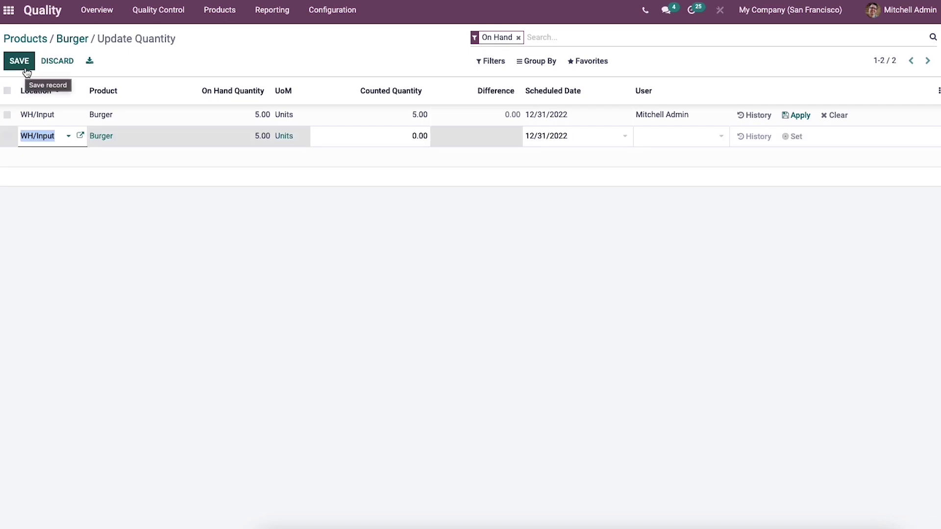
click(80, 40)
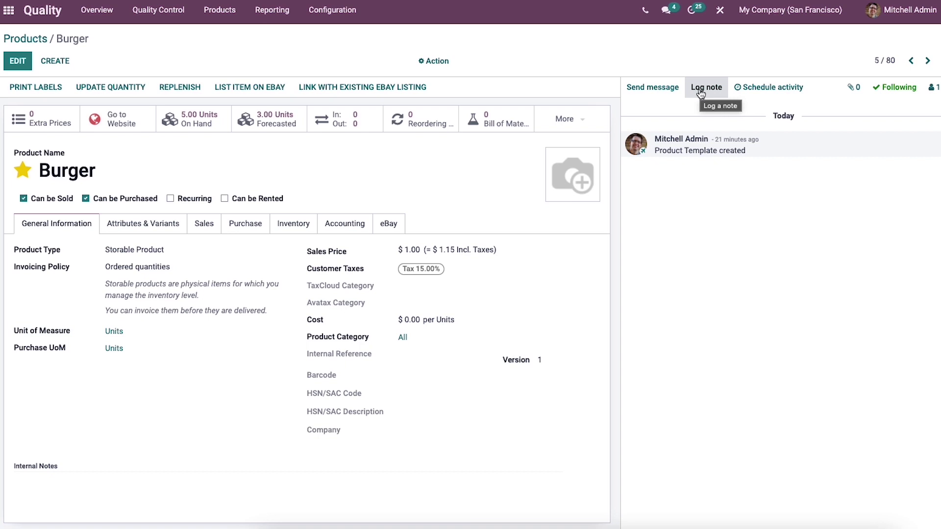
Step: Schedule a Call activity on Burger, due in 2 days
click(762, 88)
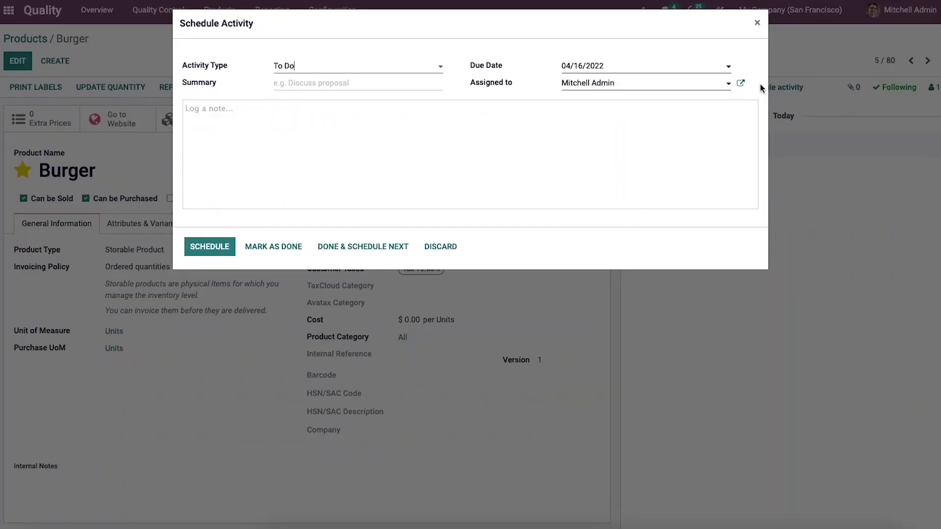
click(315, 89)
click(303, 65)
click(312, 100)
click(277, 246)
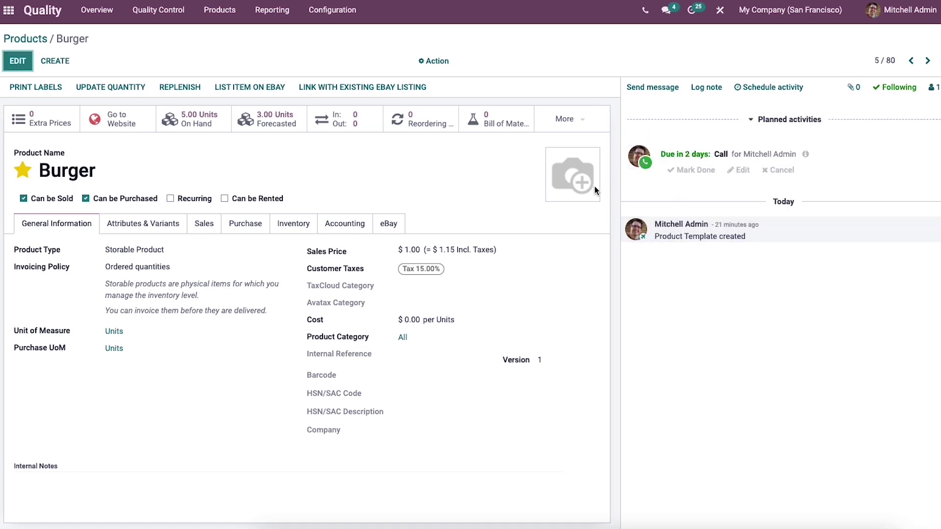
Step: Display the 195 product variants in list view after trying Activity and Kanban views
click(30, 39)
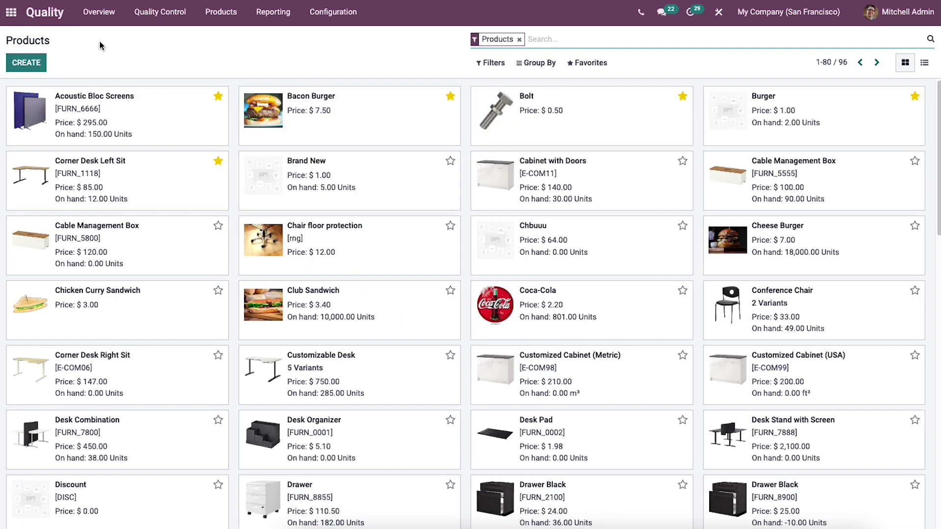
click(210, 14)
click(205, 36)
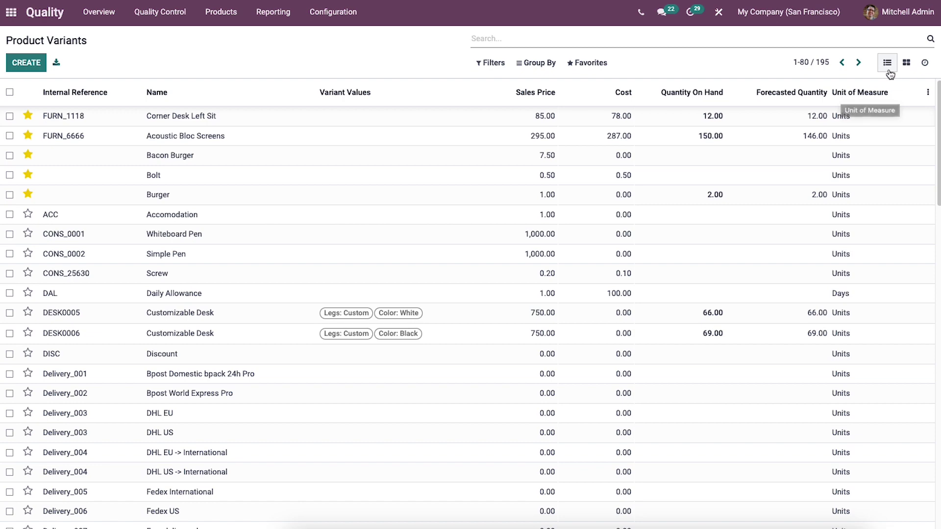
click(924, 63)
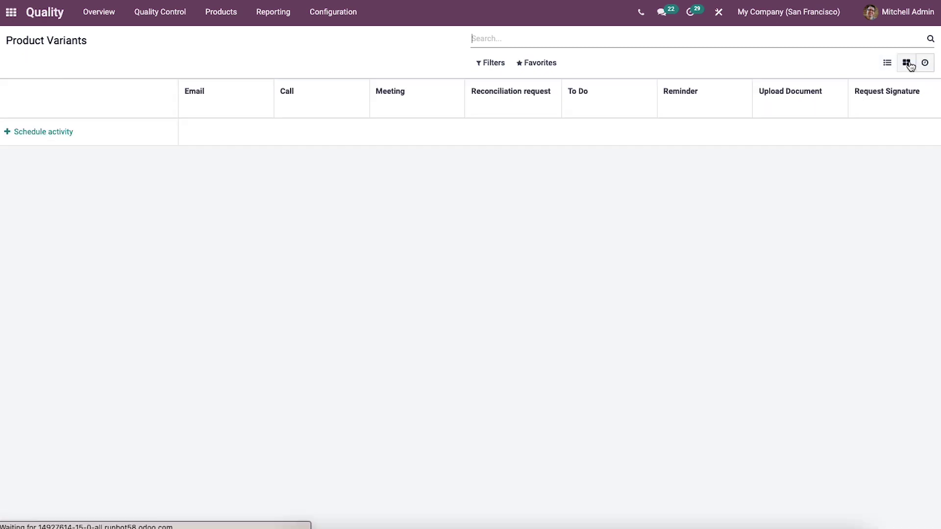
click(925, 64)
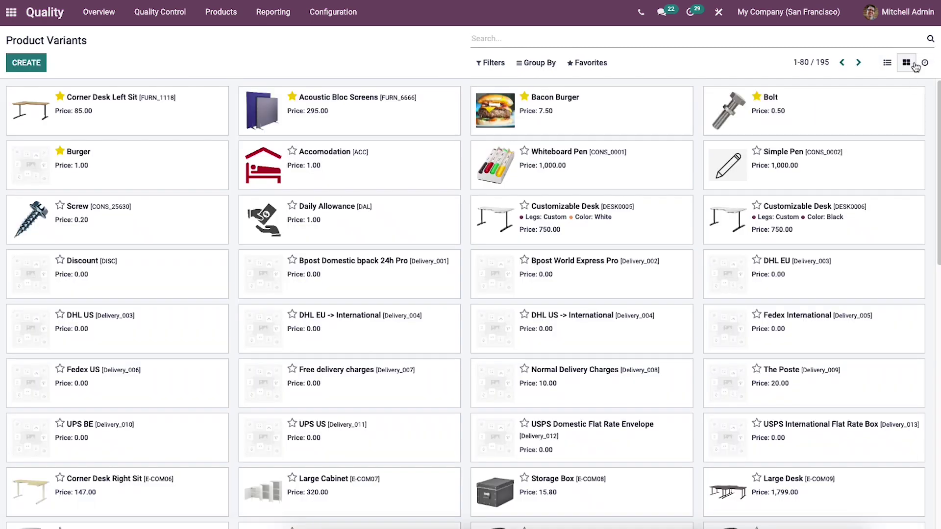
click(887, 62)
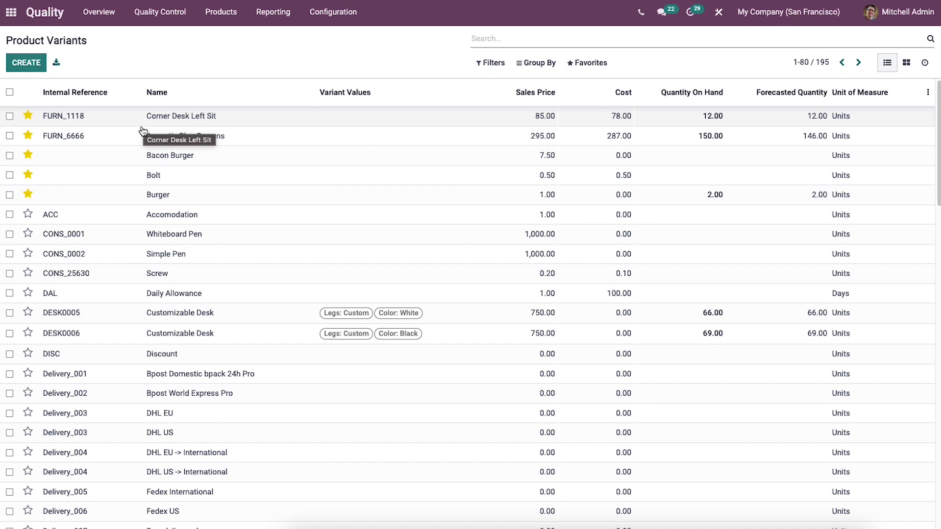
click(173, 21)
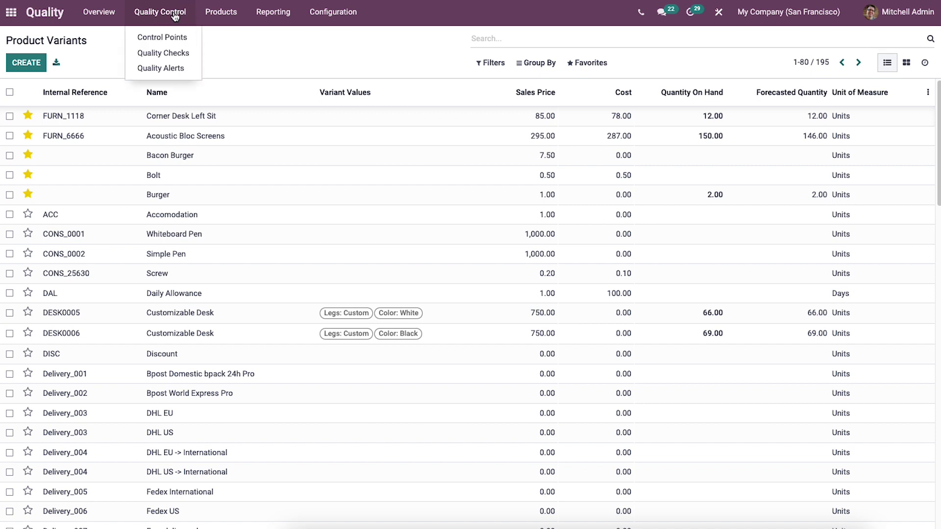
Step: Go to the Control Points list and create a new blank control point
click(180, 34)
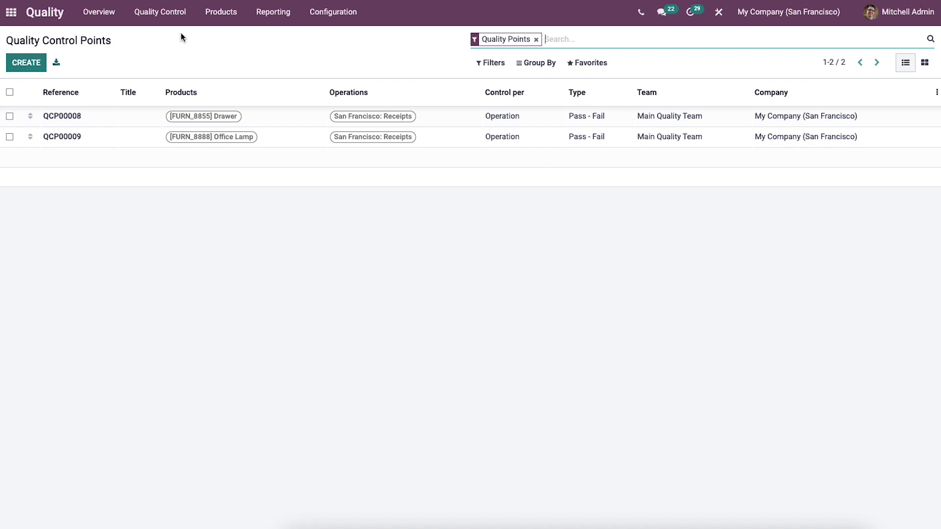
click(33, 66)
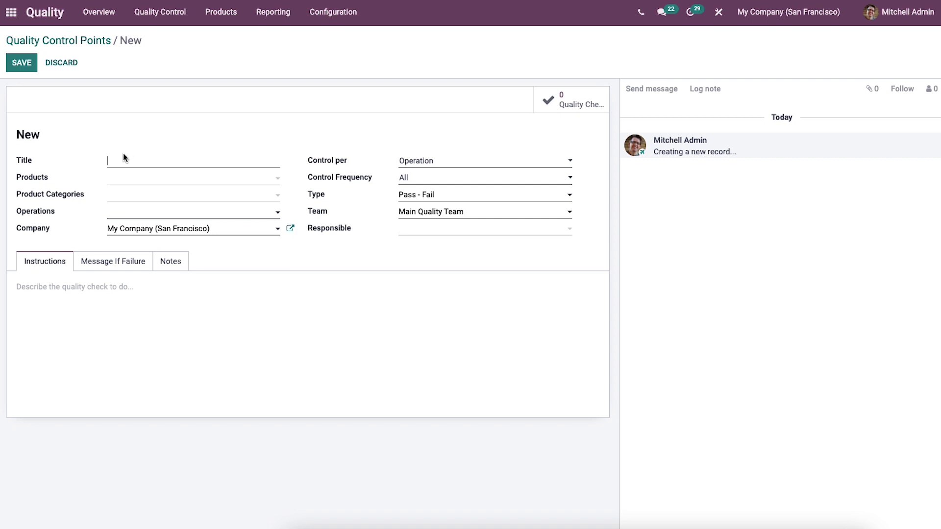
Step: Choose Burger as the product and San Francisco: Receipts as the operation type
click(132, 182)
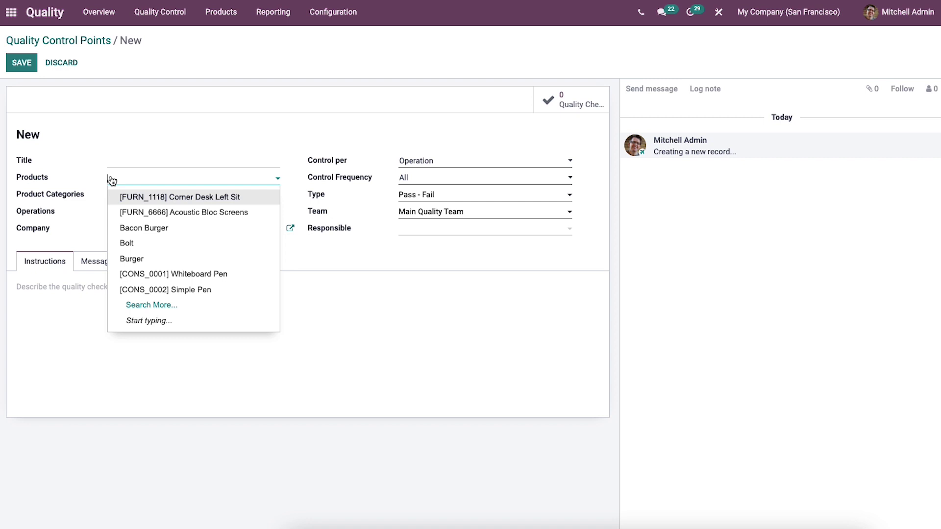
click(140, 259)
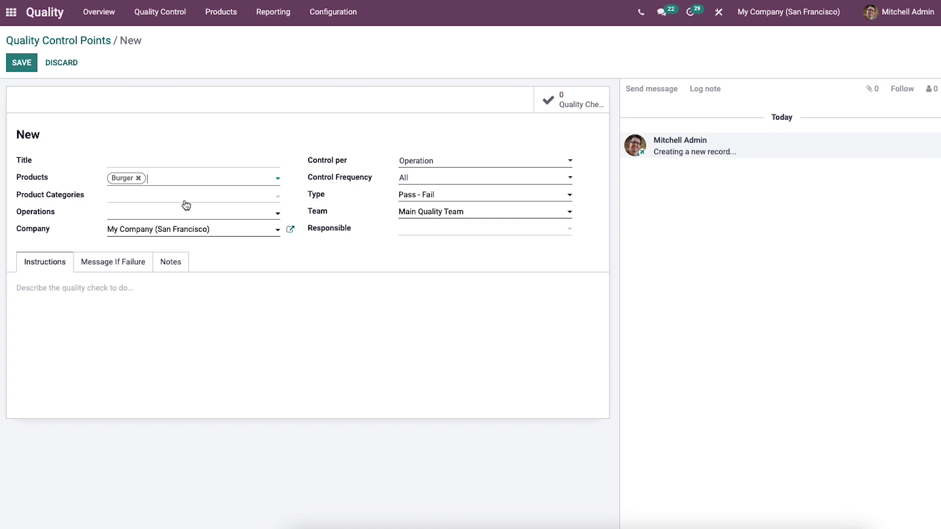
click(146, 212)
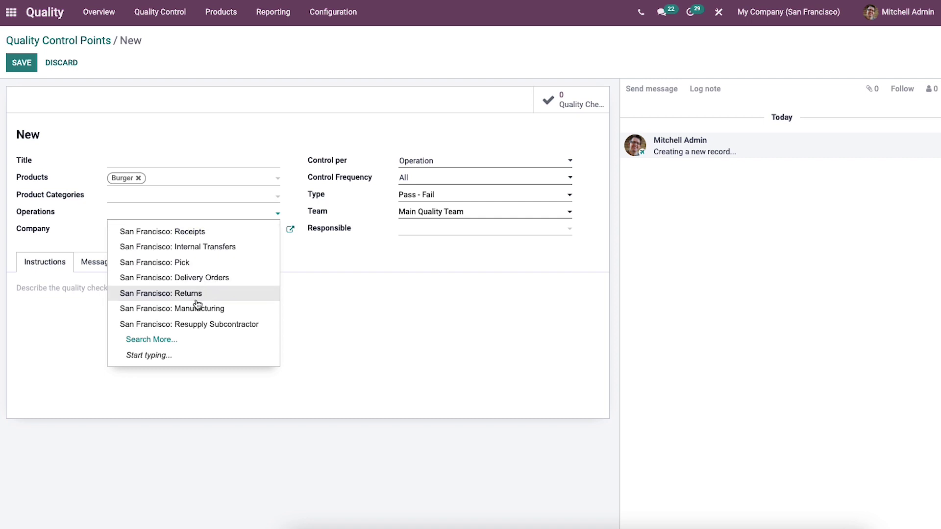
click(197, 234)
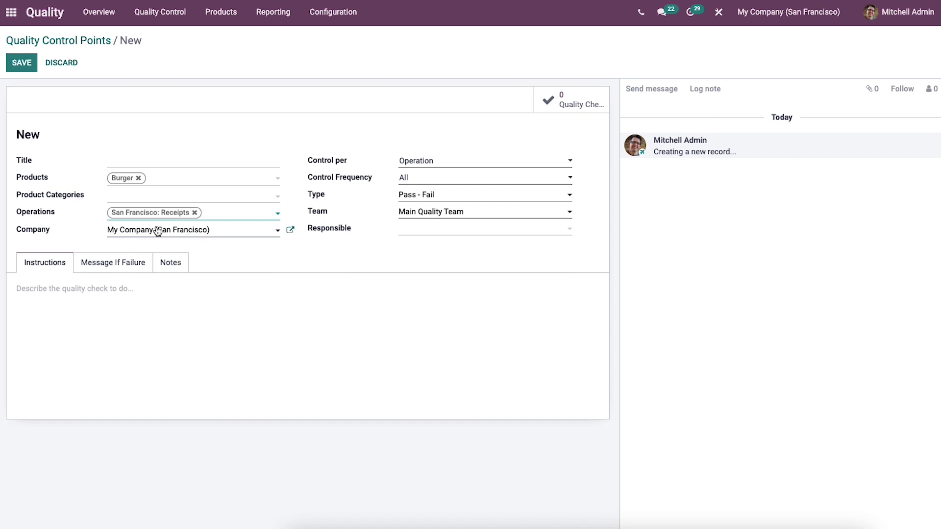
click(426, 163)
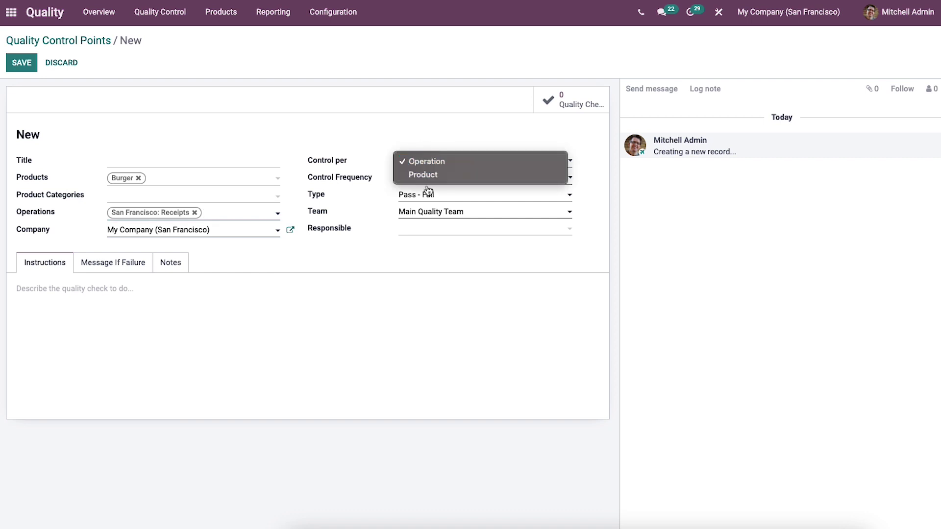
click(420, 130)
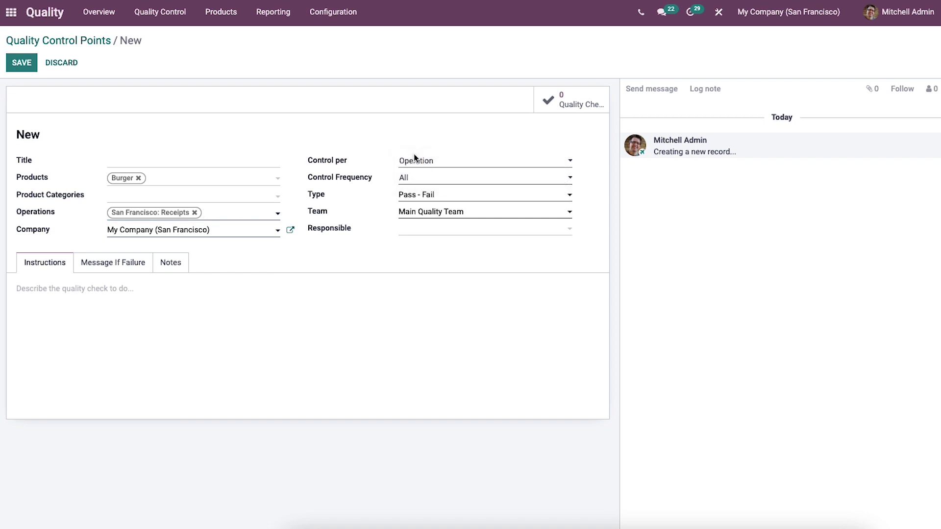
click(420, 183)
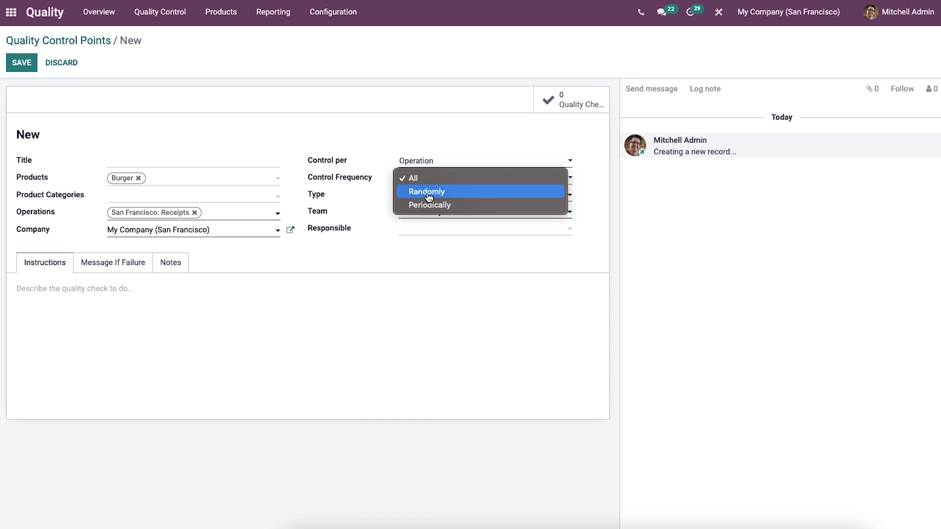
click(430, 192)
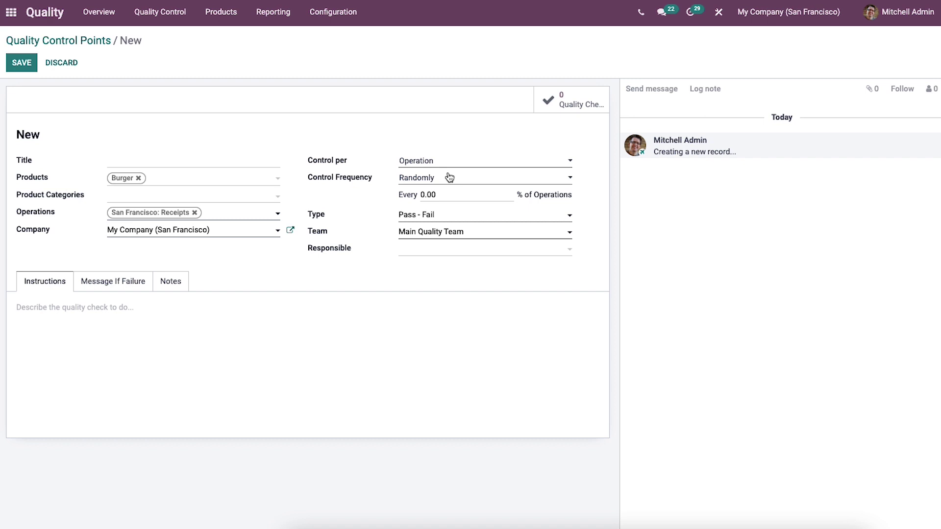
click(446, 180)
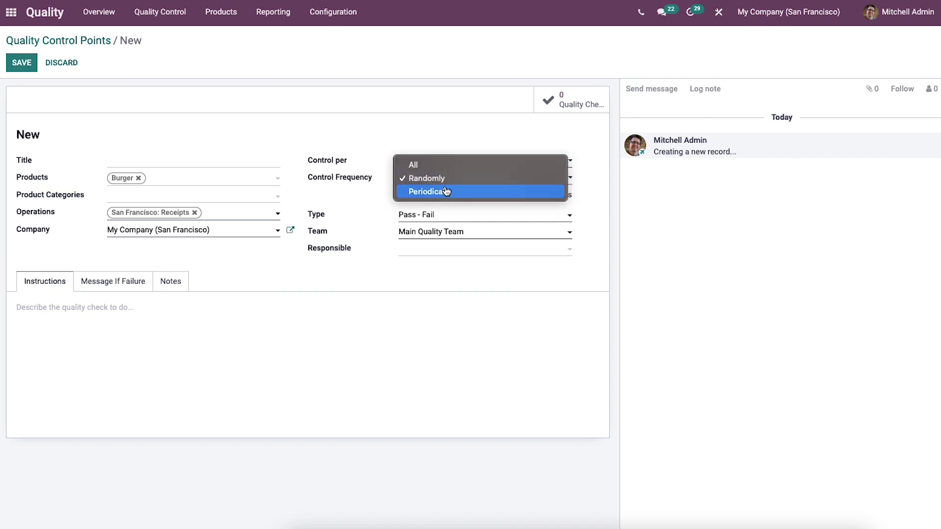
click(446, 191)
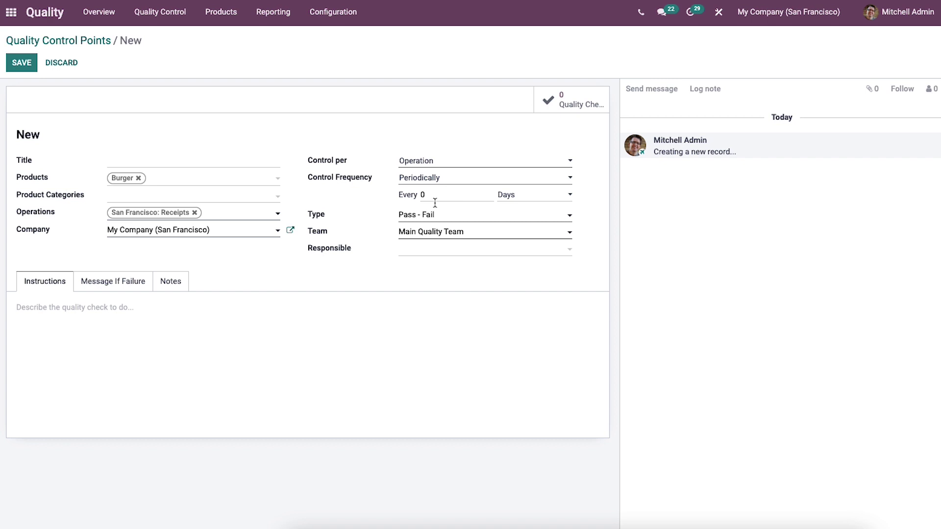
click(438, 180)
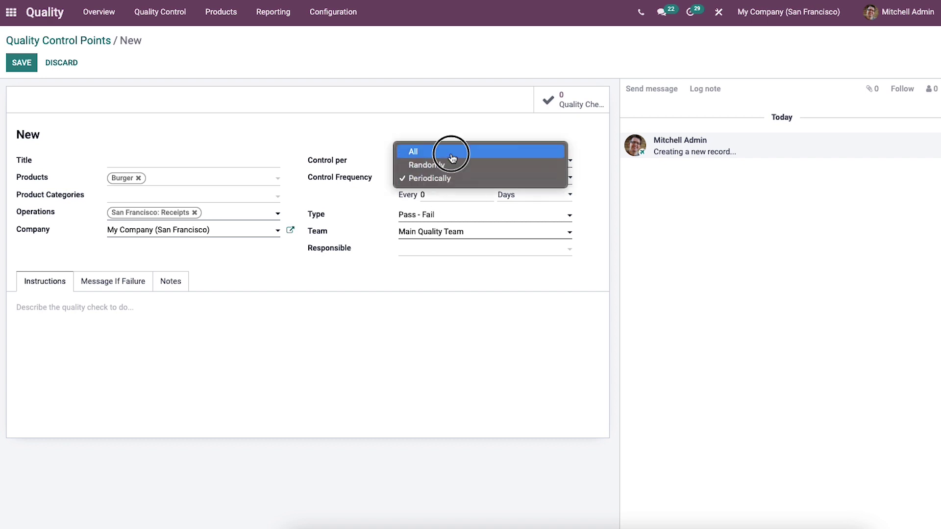
click(447, 152)
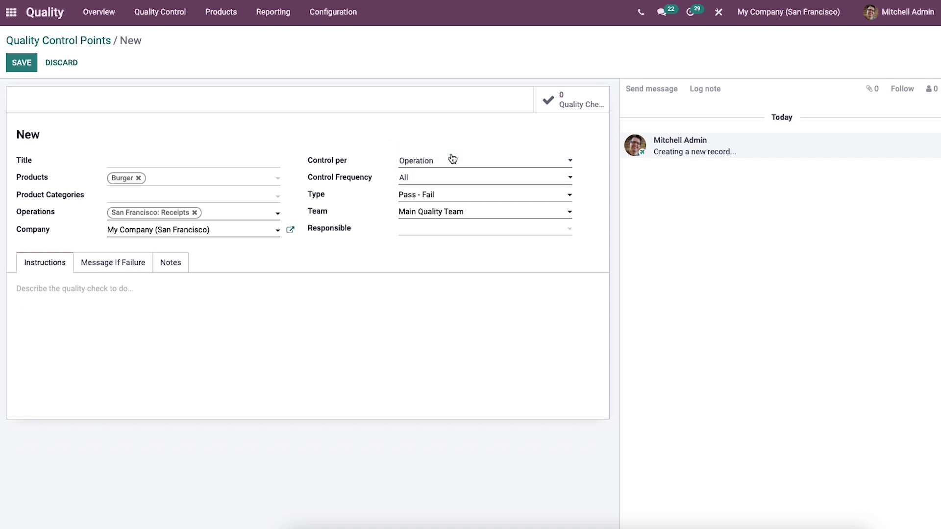
click(413, 190)
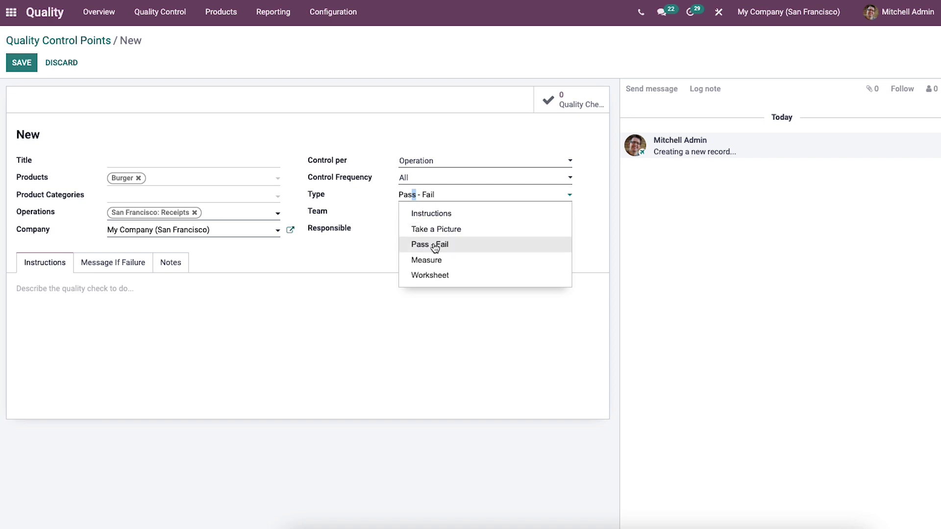
click(455, 199)
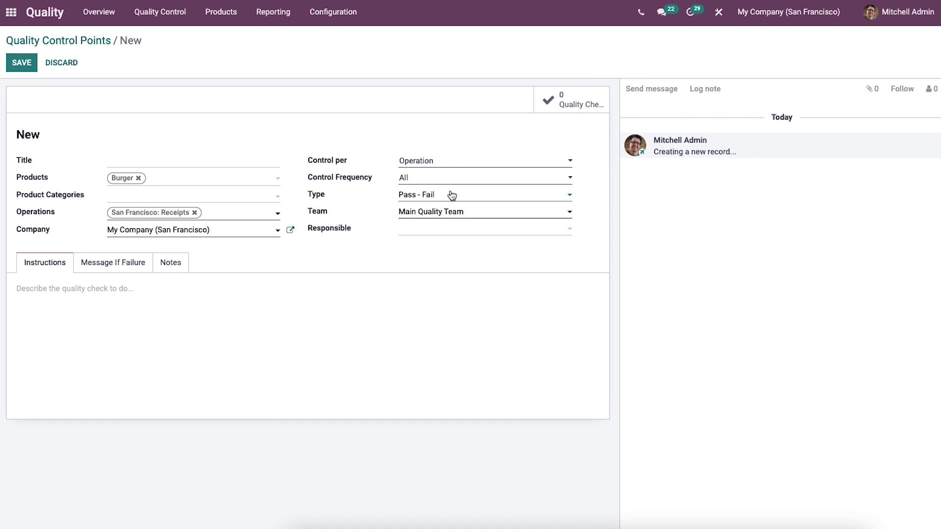
Step: Keep Main Quality Team, pick a responsible user, then view the Message If Failure and Notes tabs
click(406, 214)
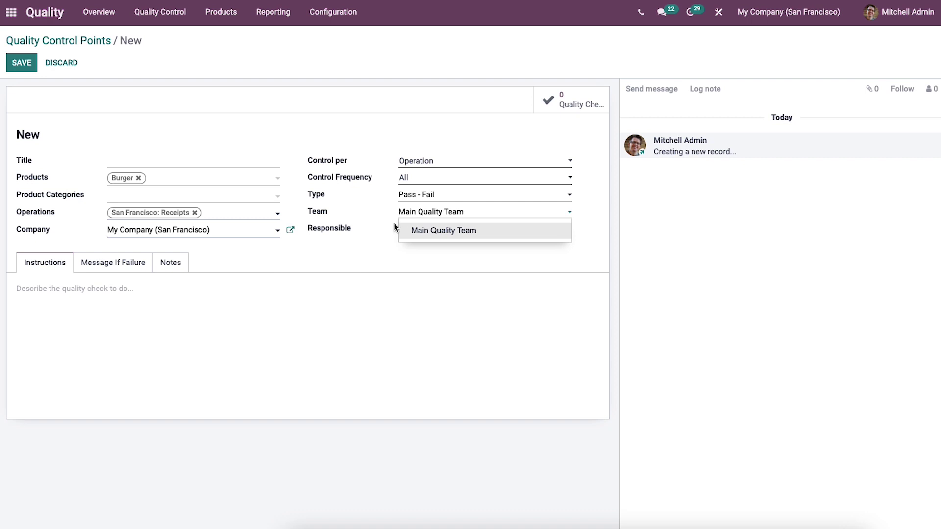
click(411, 230)
click(411, 231)
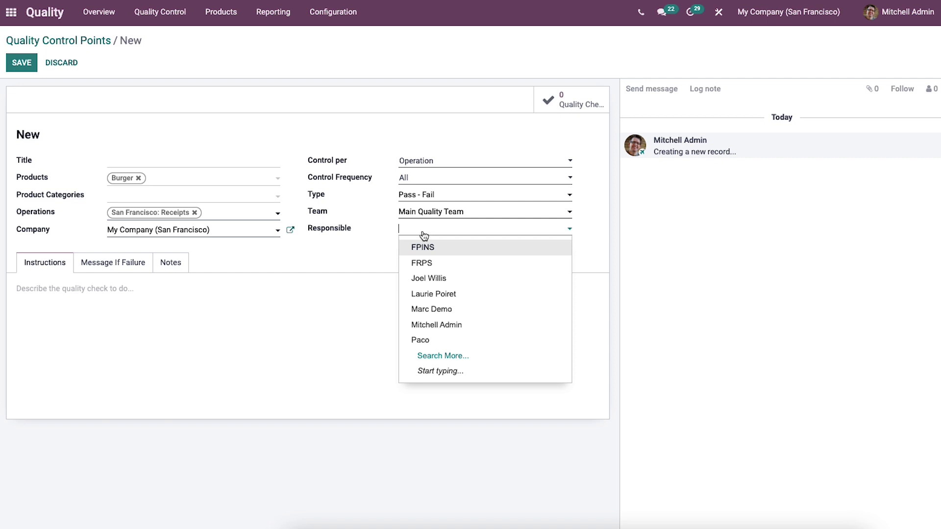
click(441, 326)
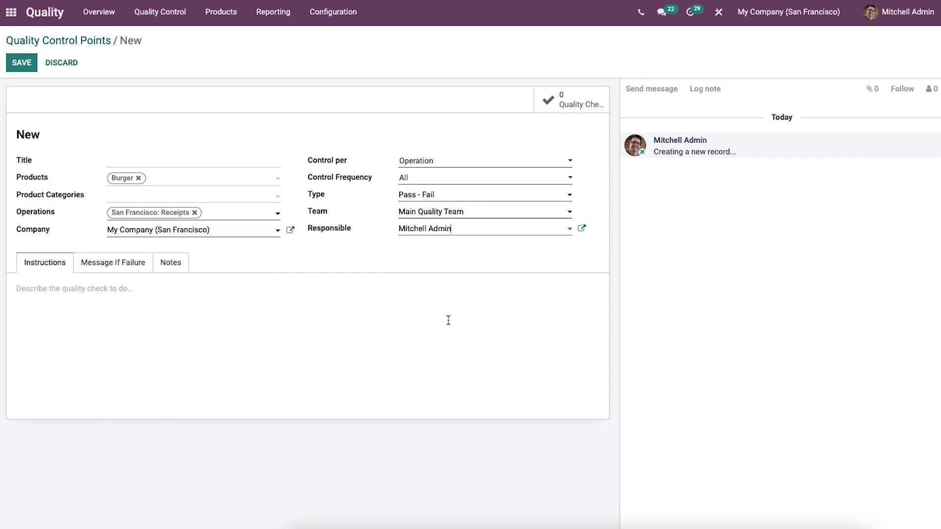
click(54, 279)
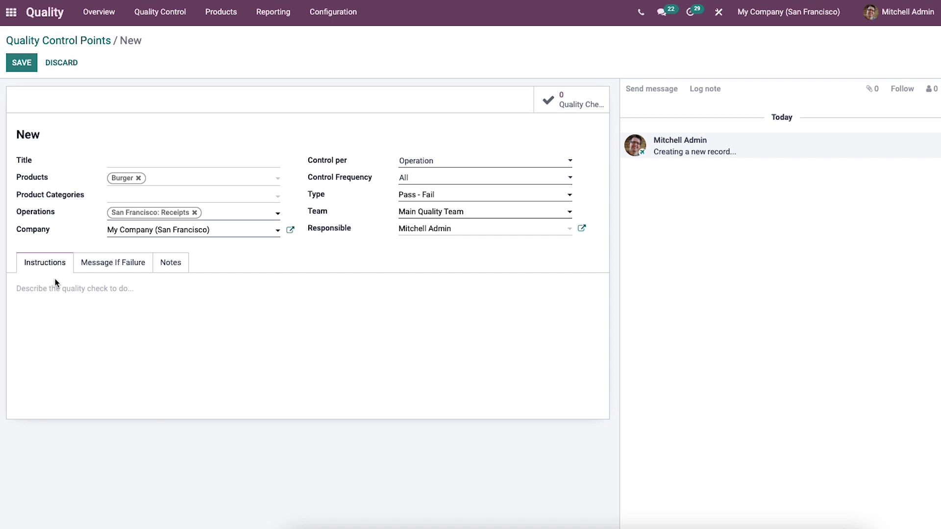
click(98, 267)
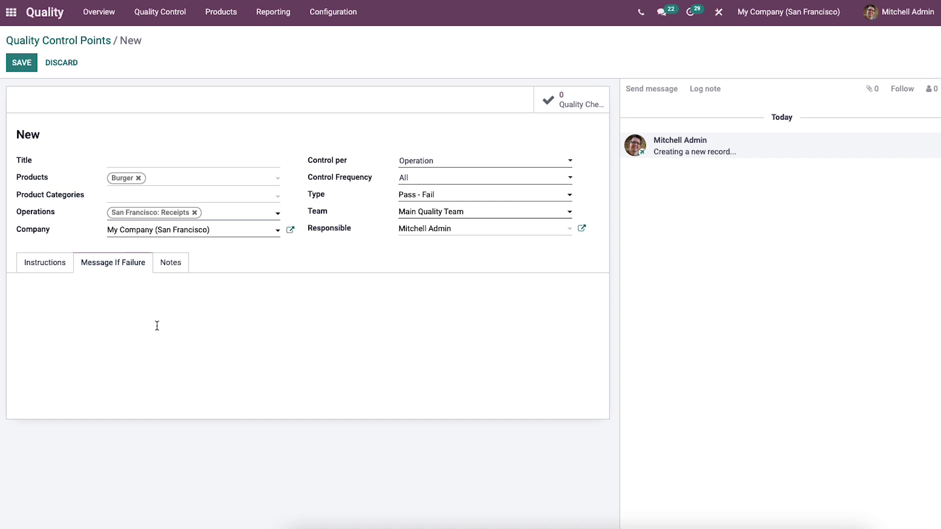
click(166, 268)
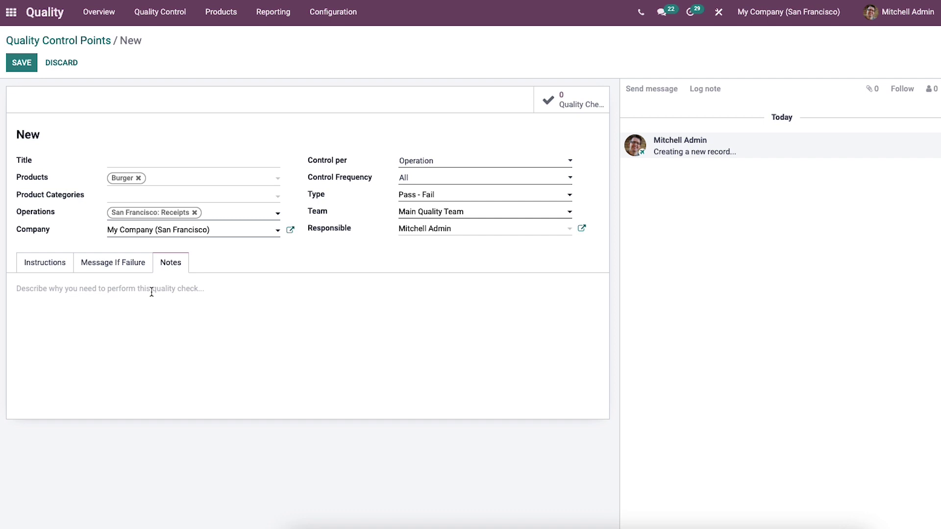
Step: Save the Burger control point as QCP00015, then briefly check the Quality Control menu
click(20, 63)
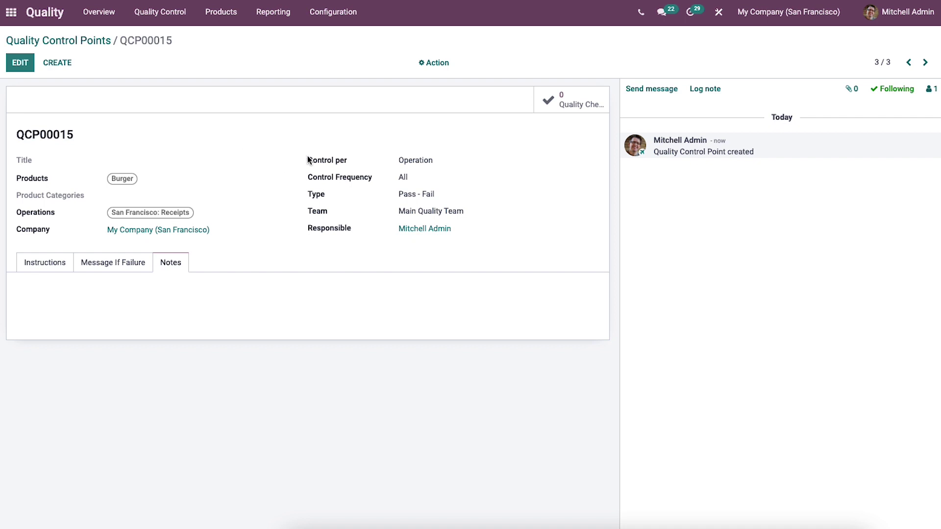
mouse_move(308, 160)
click(160, 12)
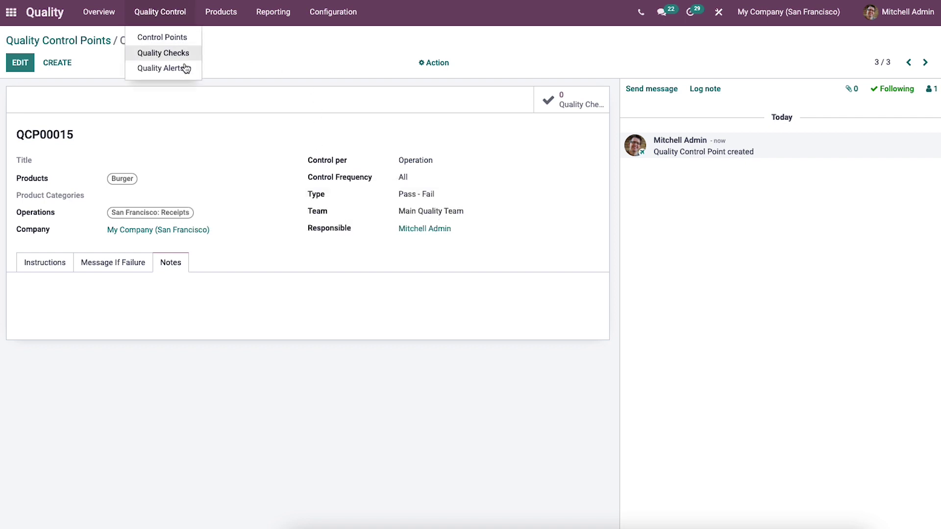
click(253, 55)
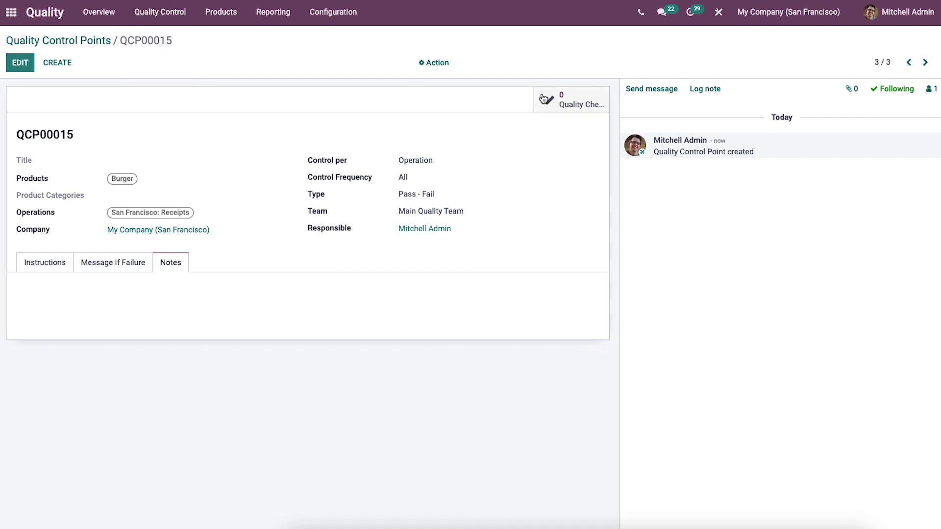
Step: Create a quality check from QCP00015, leaving Picking, Production Order and Control Point unchanged
click(579, 101)
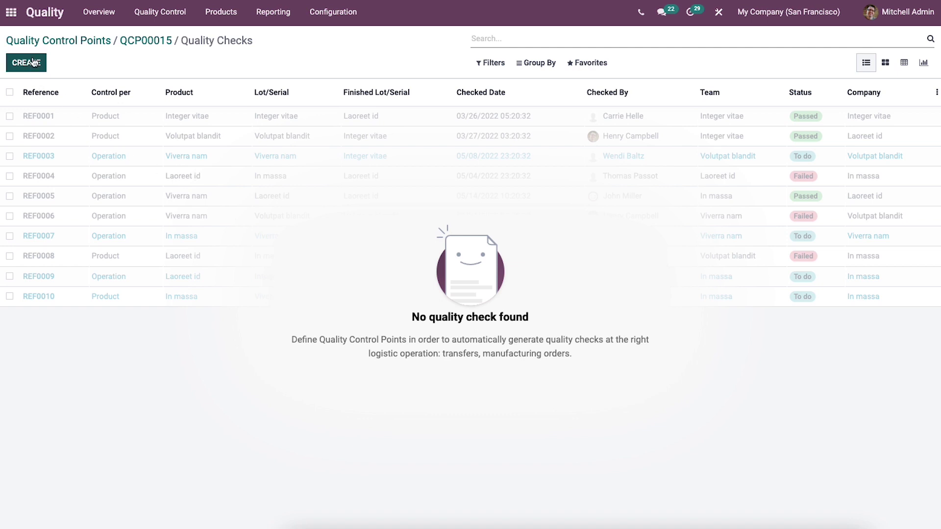
click(33, 62)
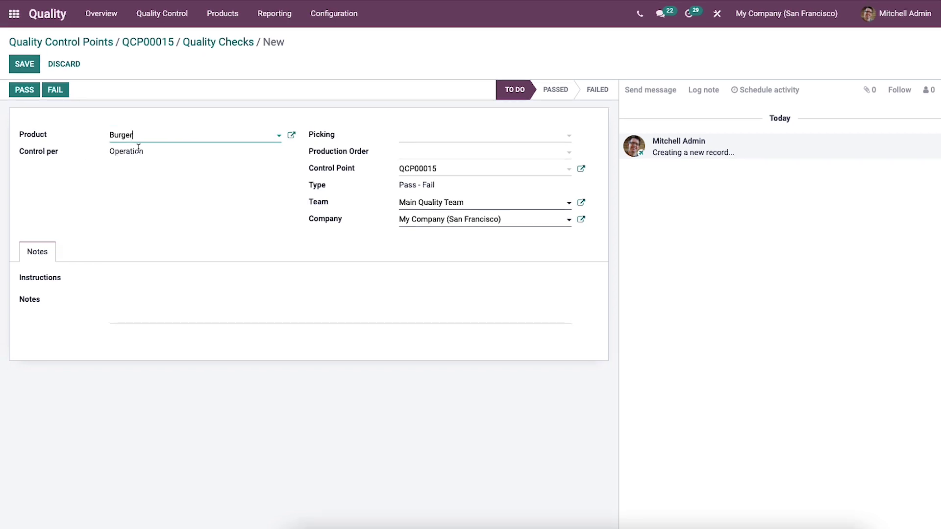
click(428, 137)
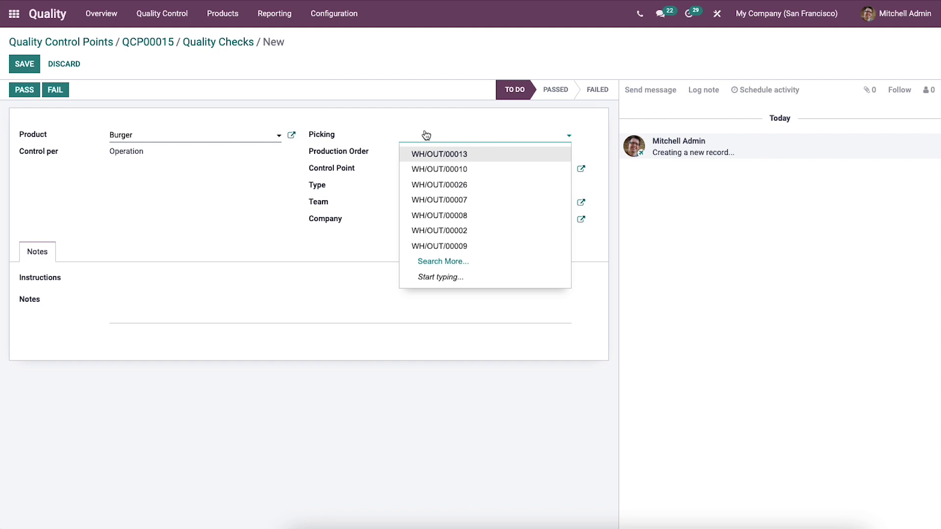
click(380, 149)
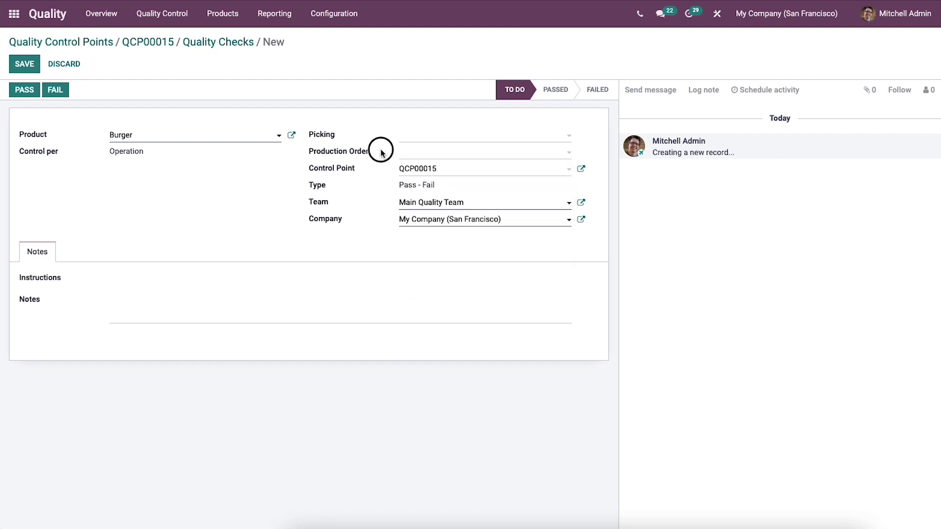
click(423, 153)
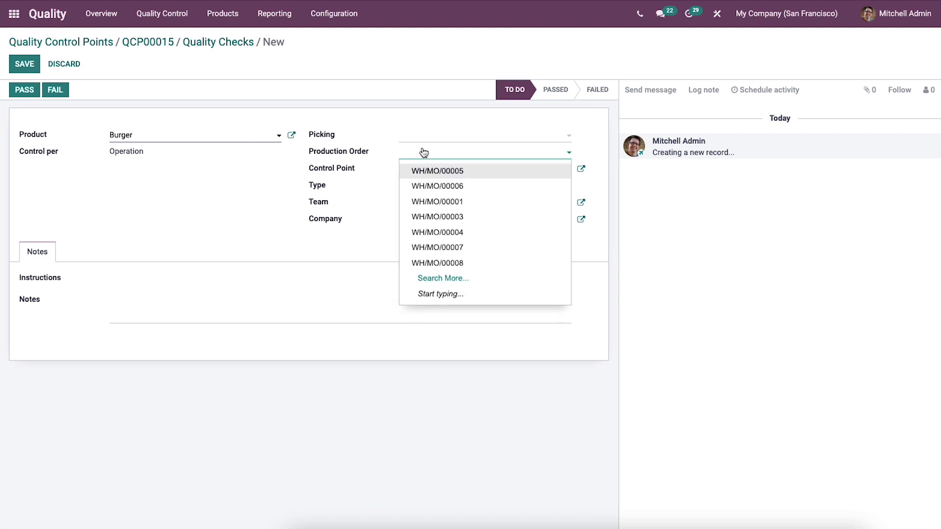
click(372, 200)
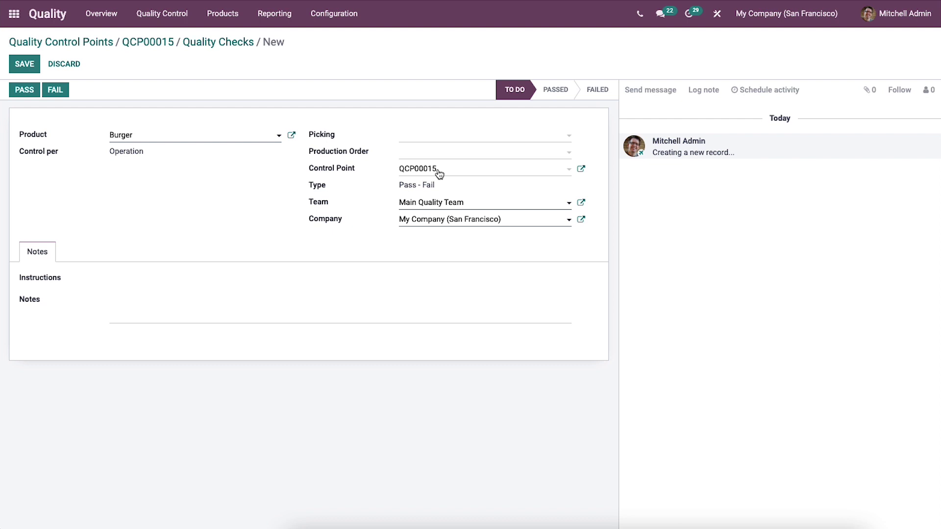
click(439, 174)
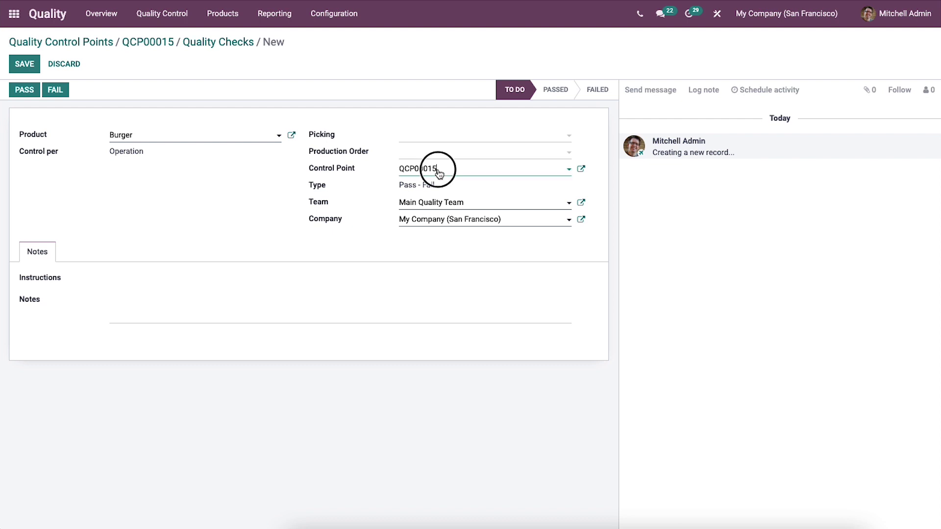
click(355, 234)
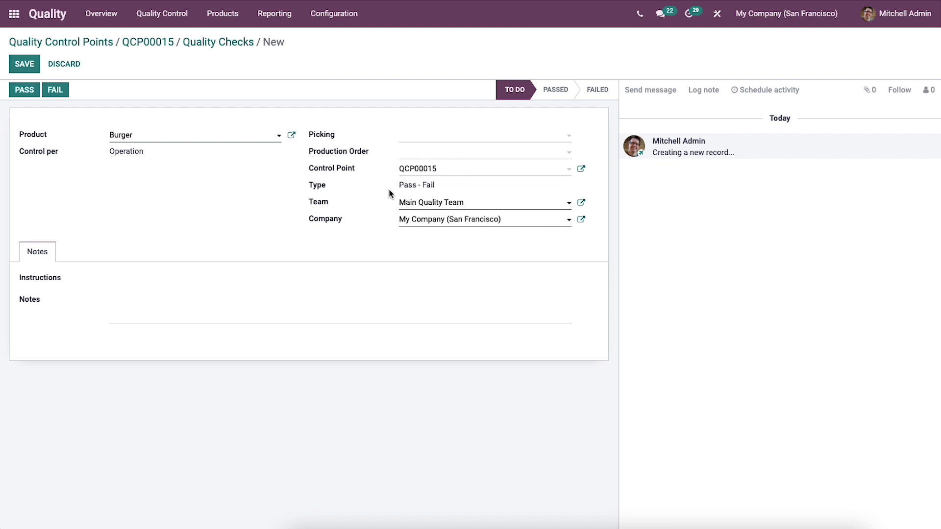